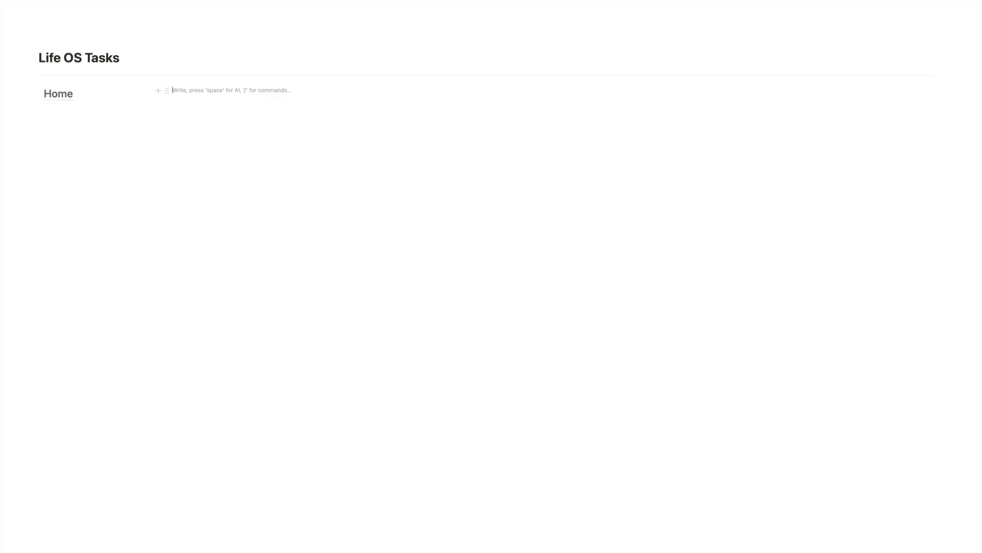
{"action": "type", "text": "/text"}
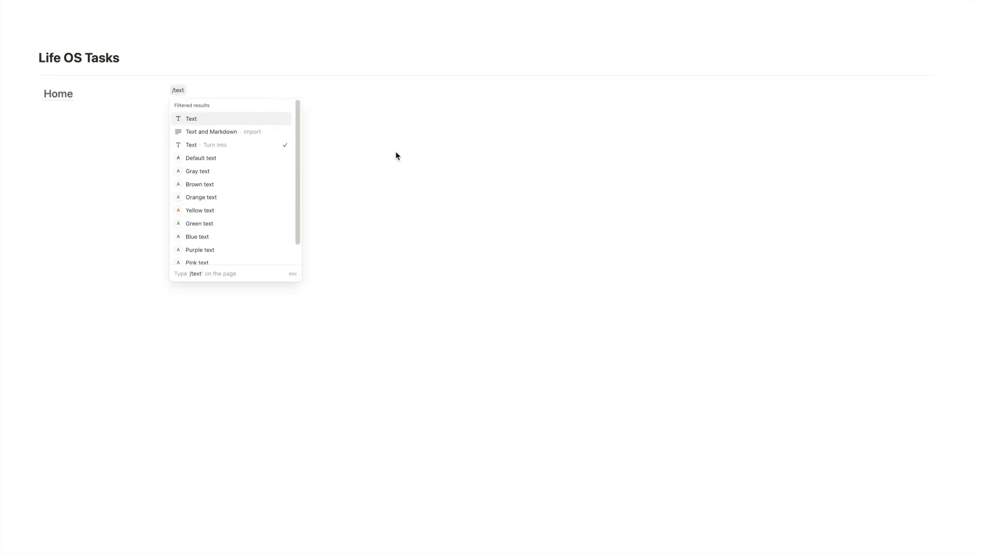
{"action": "left_click", "coordinate": [327, 149]}
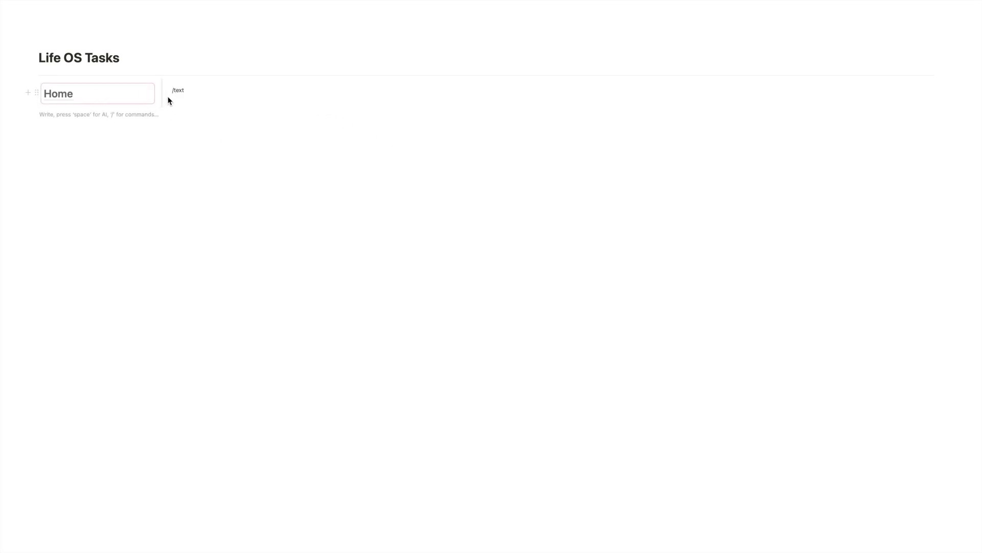
{"action": "left_click", "coordinate": [195, 90]}
{"action": "key", "text": "BackSpace"}
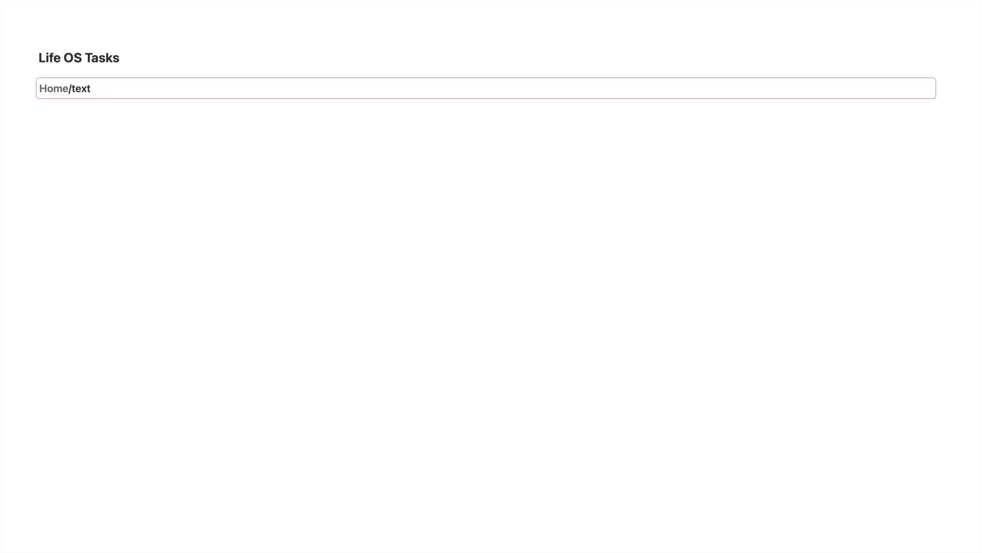
{"action": "key", "text": "ctrl+z"}
{"action": "key", "text": "BackSpace"}
{"action": "key", "text": "BackSpace"}
{"action": "key", "text": "BackSpace"}
{"action": "key", "text": "BackSpace"}
{"action": "key", "text": "BackSpace"}
{"action": "key", "text": "BackSpace"}
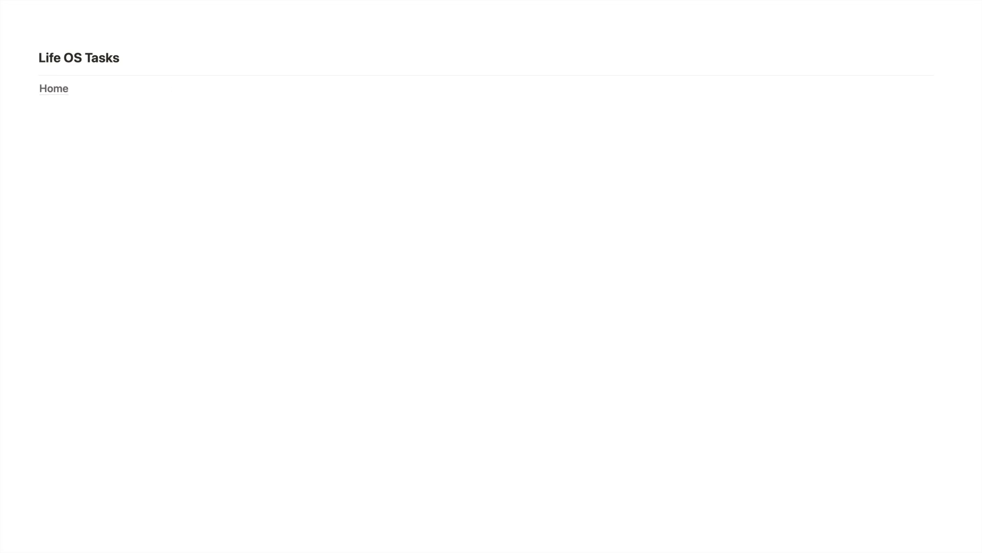
Delete the synced Home block from the page.
{"action": "left_click", "coordinate": [32, 87]}
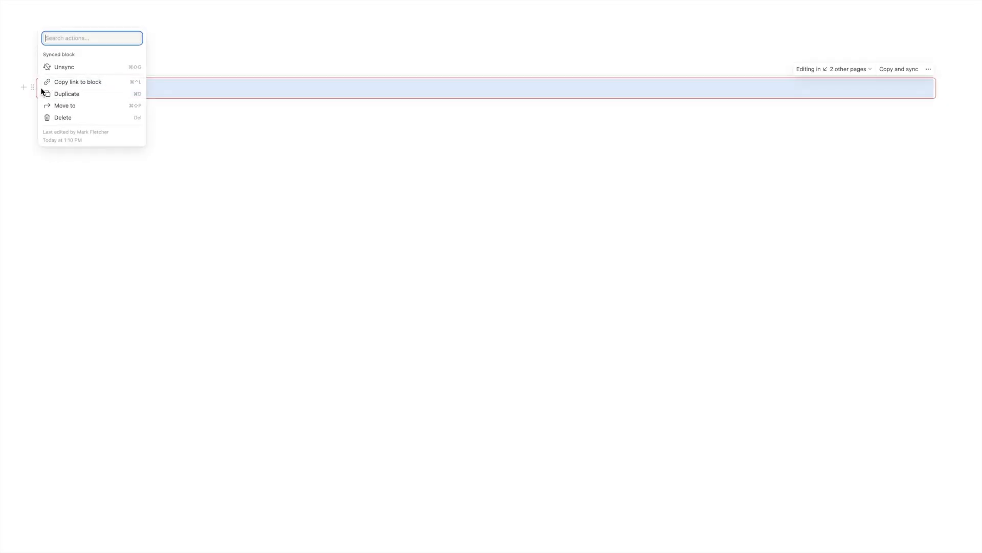
{"action": "left_click", "coordinate": [71, 117]}
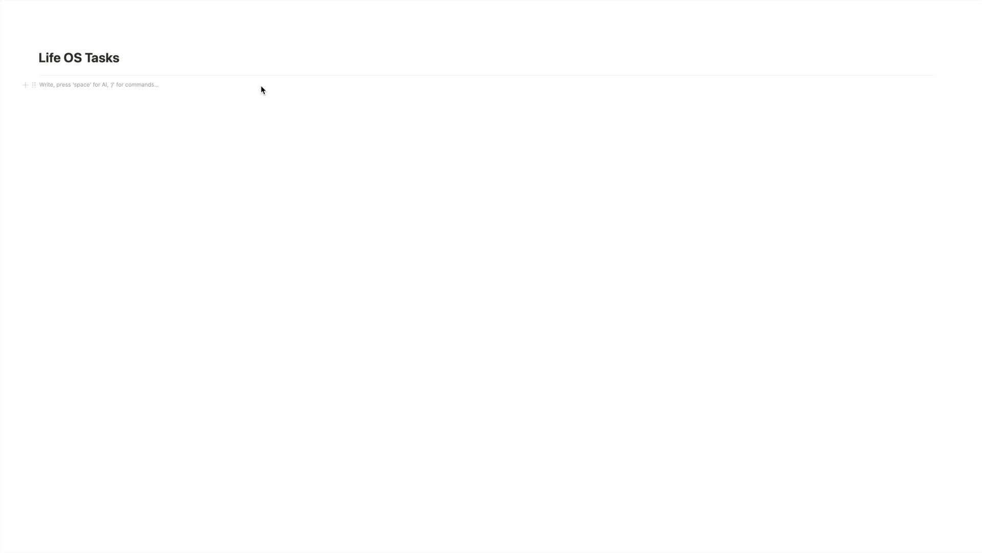
Paste the copied block link as a synced block and drag it into a column layout.
{"action": "type", "text": "/"}
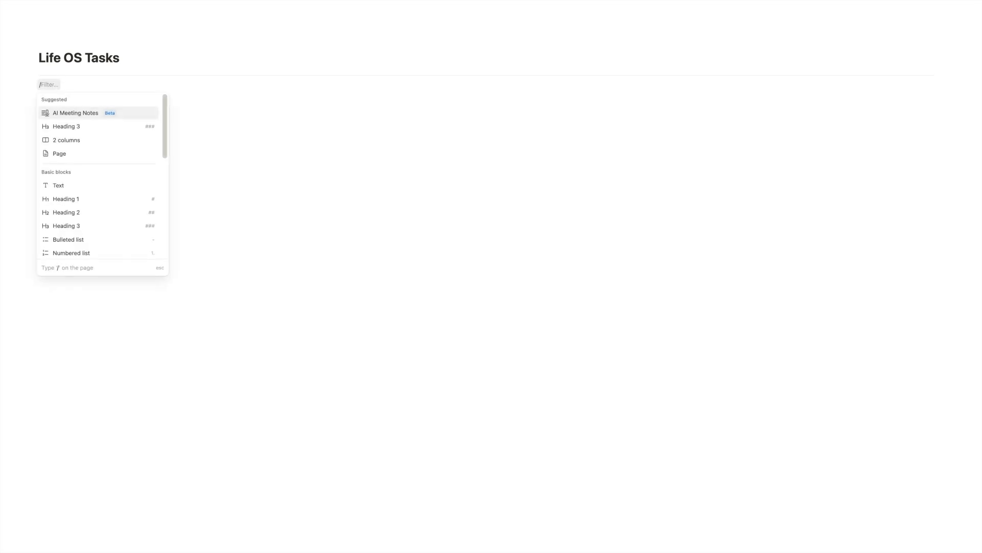
{"action": "key", "text": "Return"}
{"action": "key", "text": "ctrl+v"}
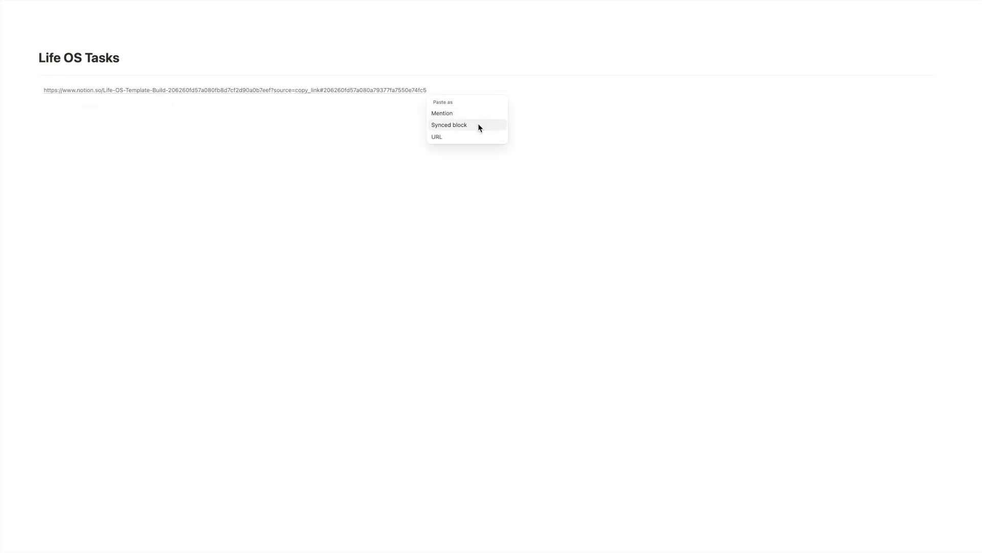
{"action": "left_click", "coordinate": [478, 124]}
{"action": "left_click_drag", "start_coordinate": [484, 93], "coordinate": [180, 93]}
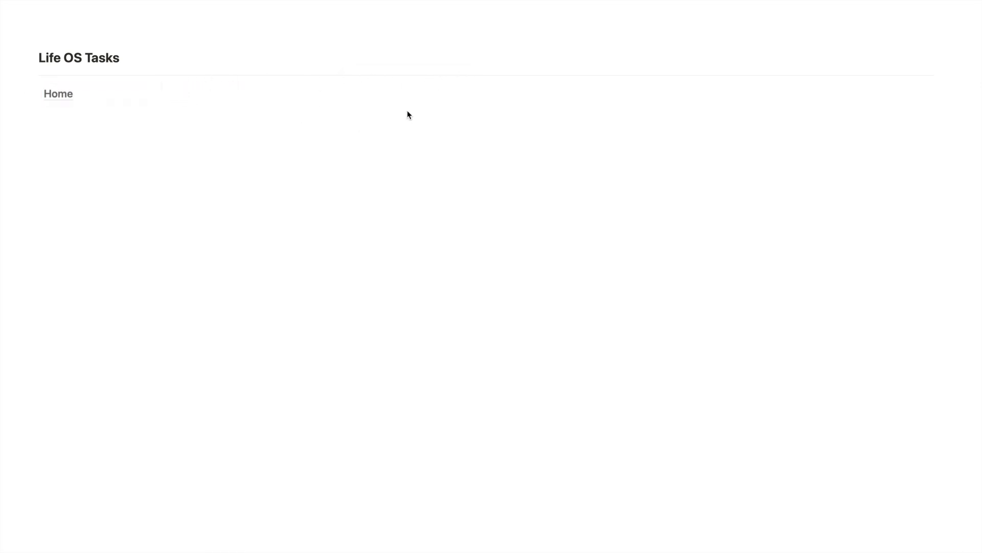
Insert an inline database in the column beside Home.
{"action": "left_click", "coordinate": [294, 94]}
{"action": "type", "text": "/data"}
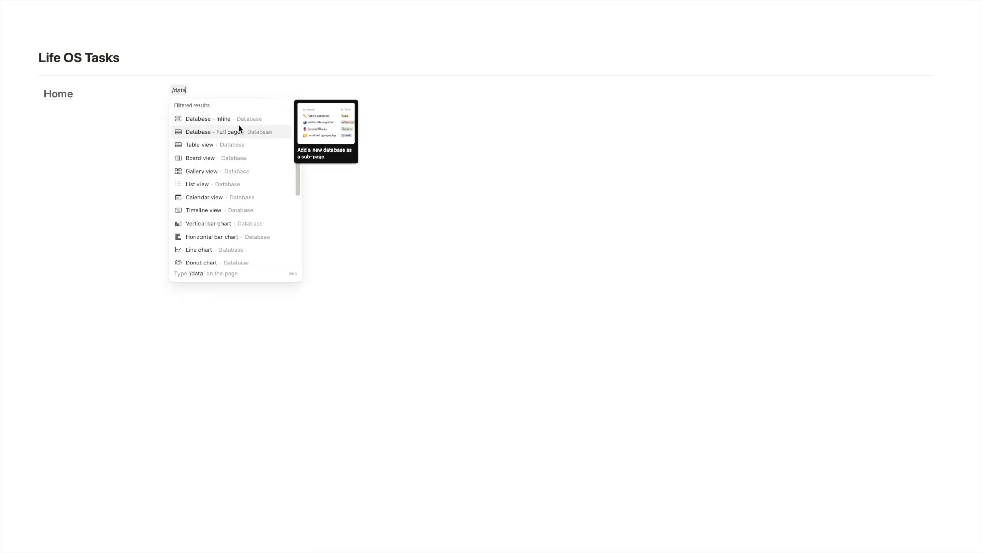
{"action": "left_click", "coordinate": [237, 122]}
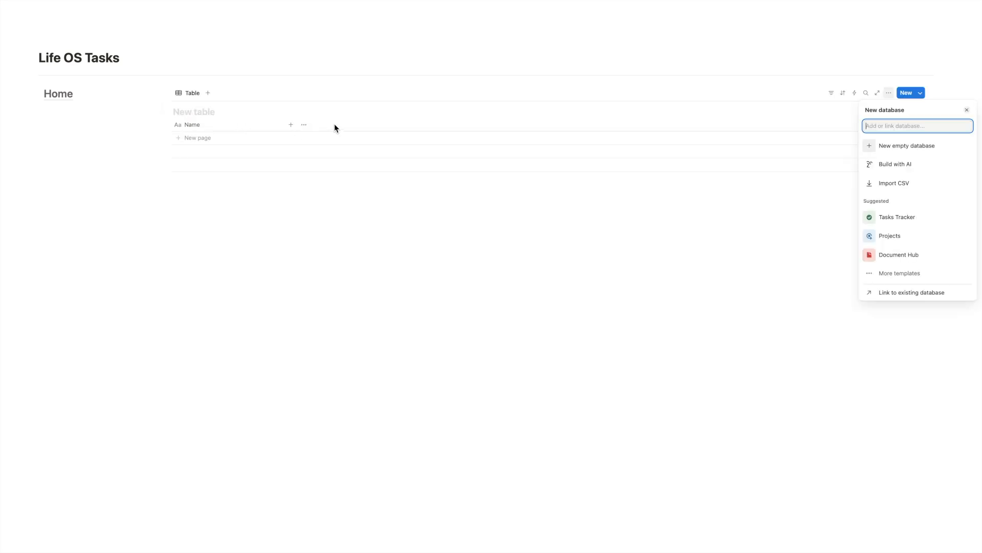
Name the new database LOS Tasks.
{"action": "left_click", "coordinate": [204, 113]}
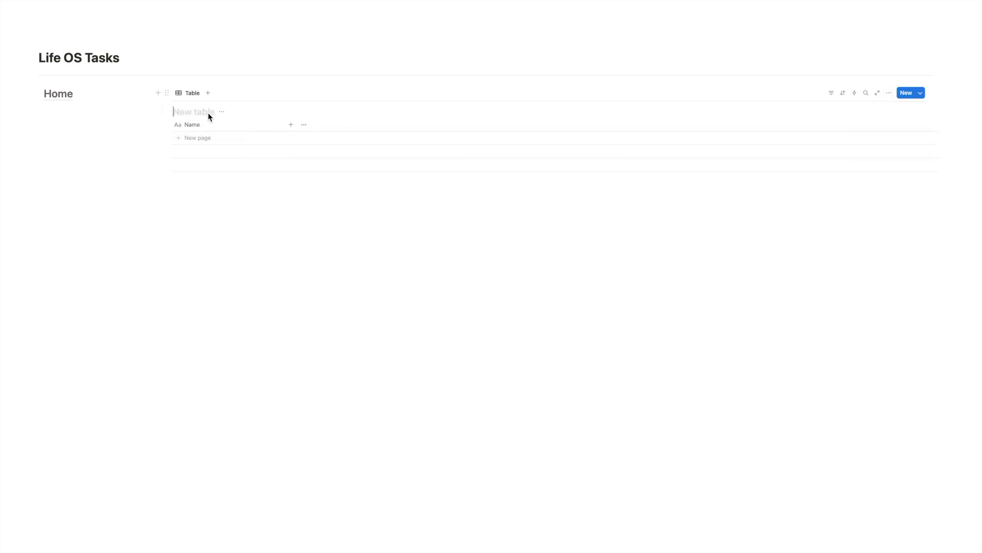
{"action": "type", "text": "LOS Tasks"}
Hide the database title.
{"action": "left_click", "coordinate": [223, 112]}
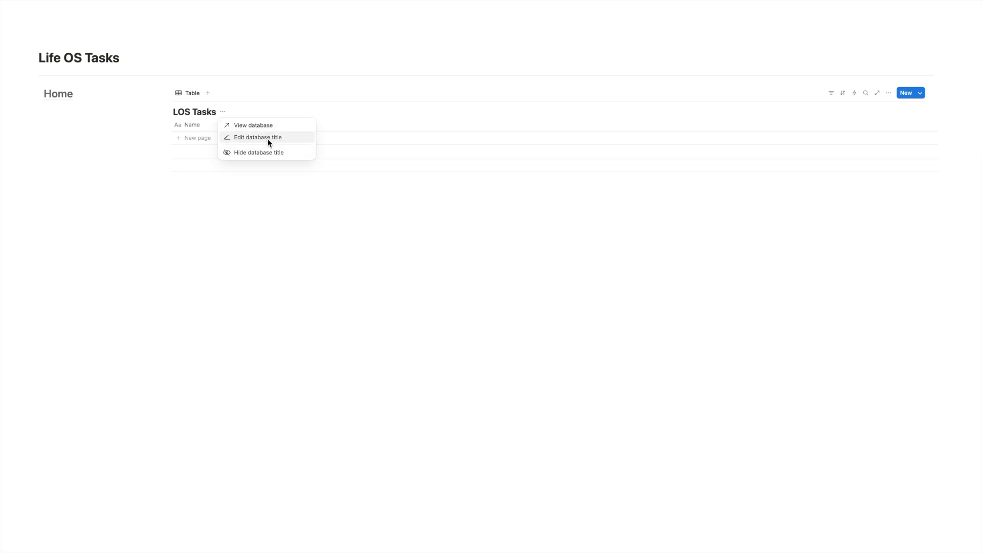
{"action": "left_click", "coordinate": [246, 152]}
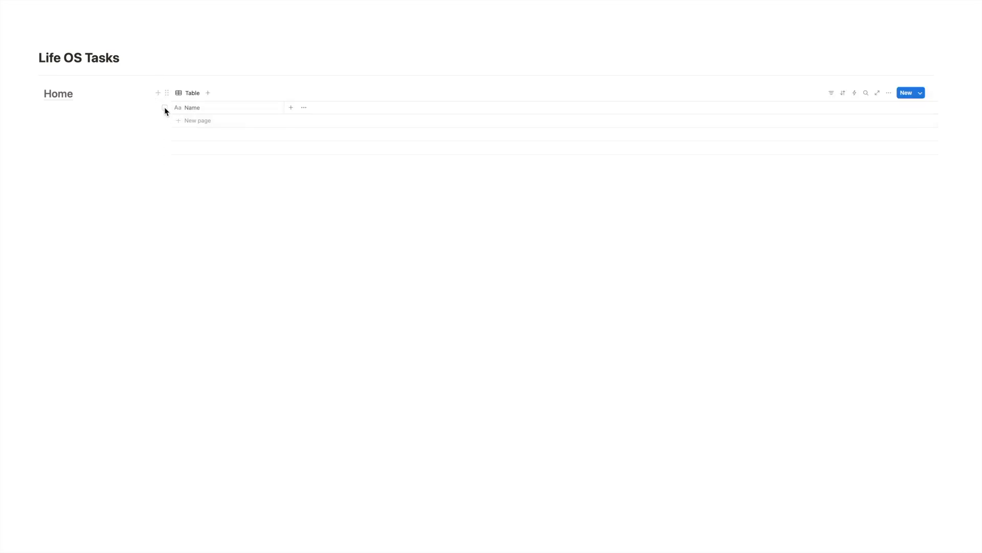
Add two rows named page and page 1 to the table.
{"action": "left_click", "coordinate": [184, 121]}
{"action": "type", "text": "page"}
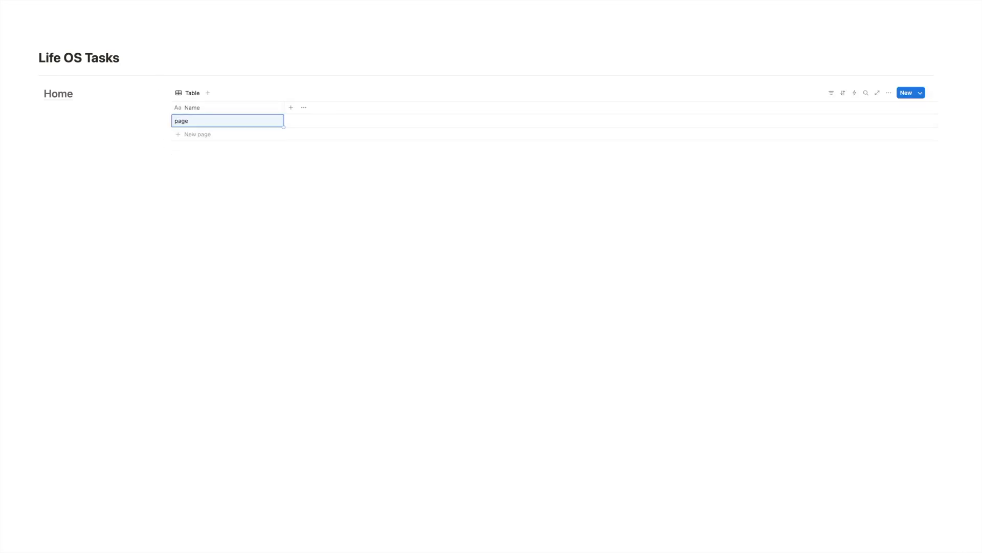
{"action": "left_click", "coordinate": [194, 135]}
{"action": "type", "text": "page 1"}
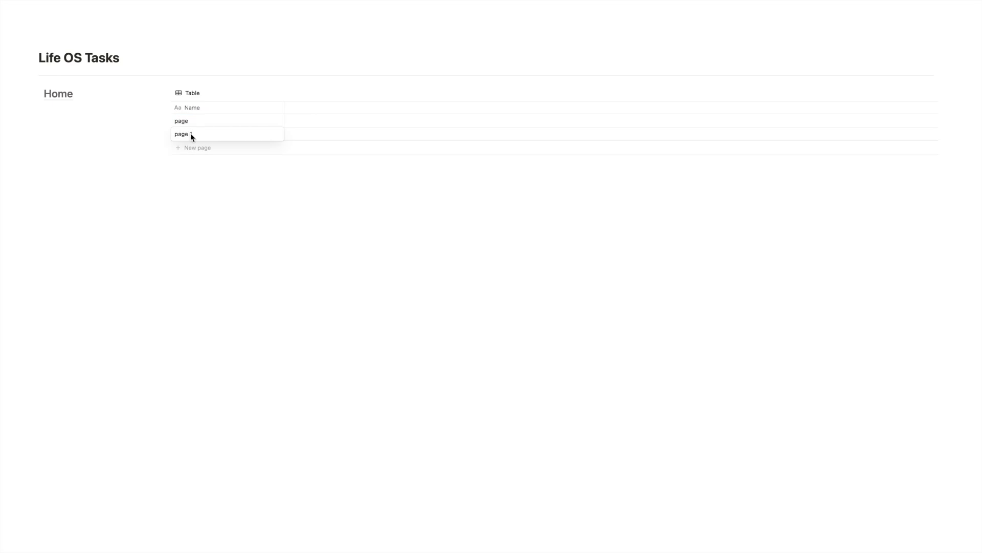
{"action": "key", "text": "Return"}
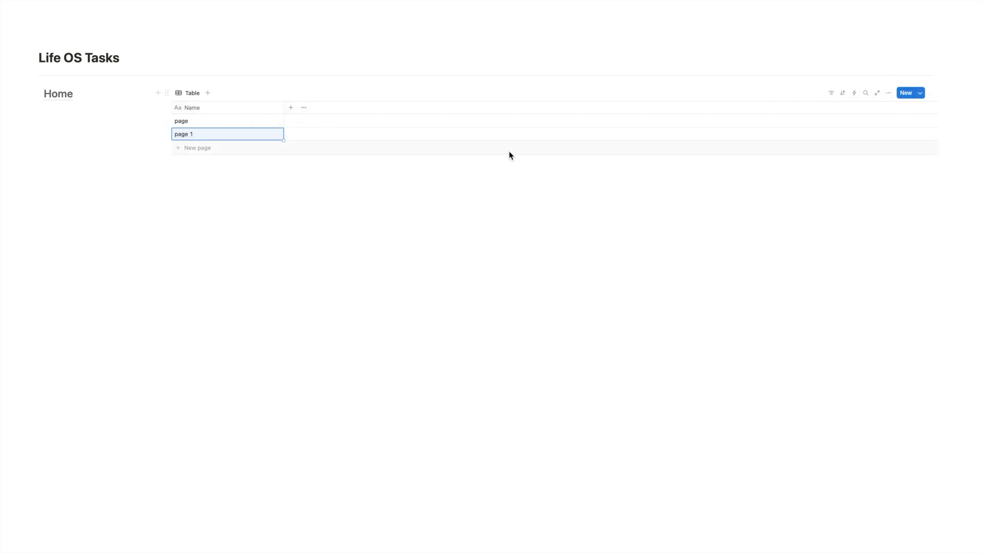
Add a Date property with Day/Month/Year date format and 24 hour time format.
{"action": "left_click", "coordinate": [290, 108]}
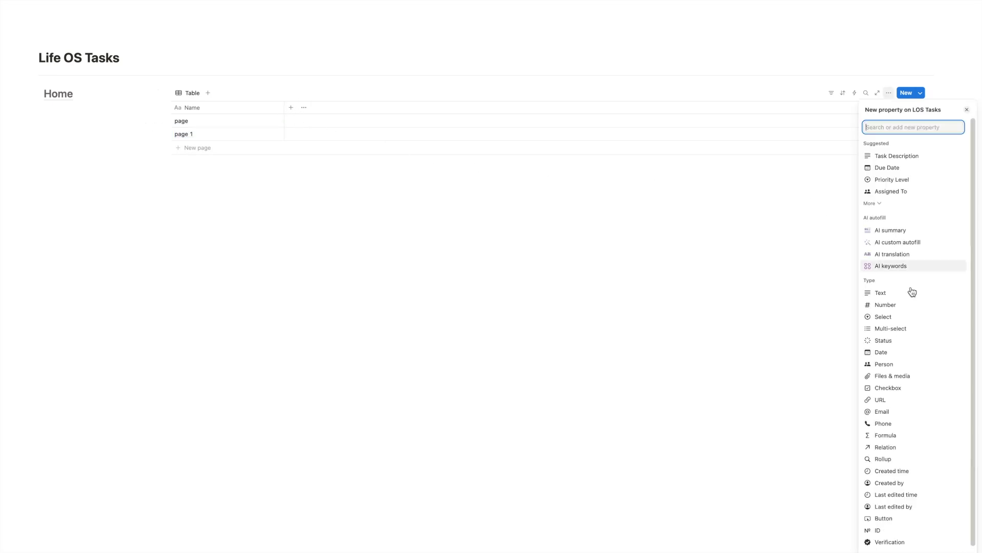
{"action": "left_click", "coordinate": [908, 352]}
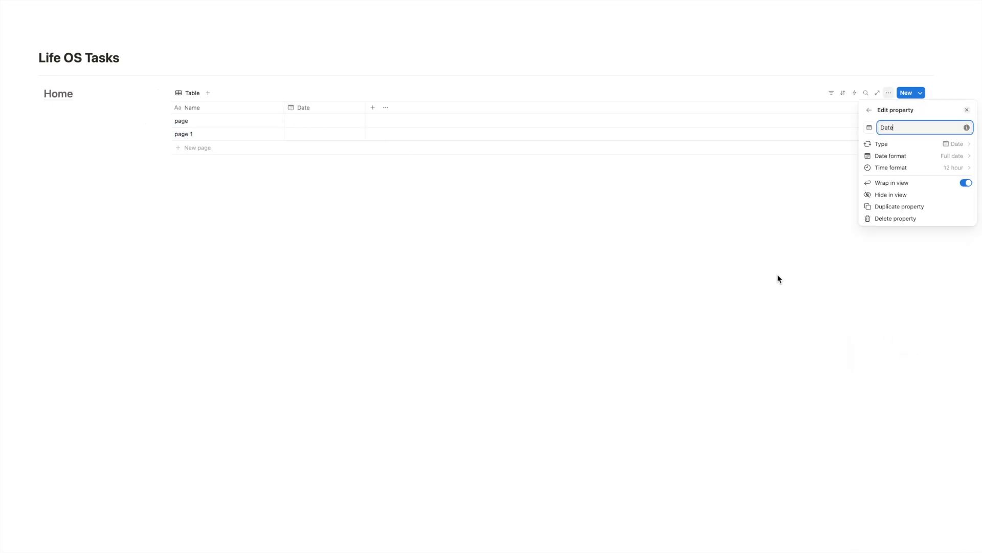
{"action": "left_click", "coordinate": [948, 159]}
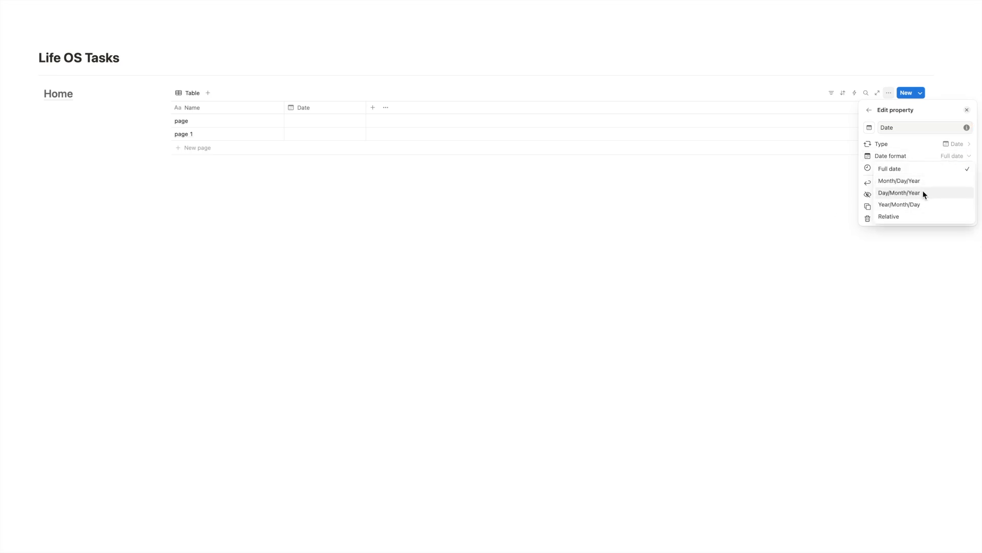
{"action": "left_click", "coordinate": [933, 197]}
{"action": "left_click", "coordinate": [941, 168]}
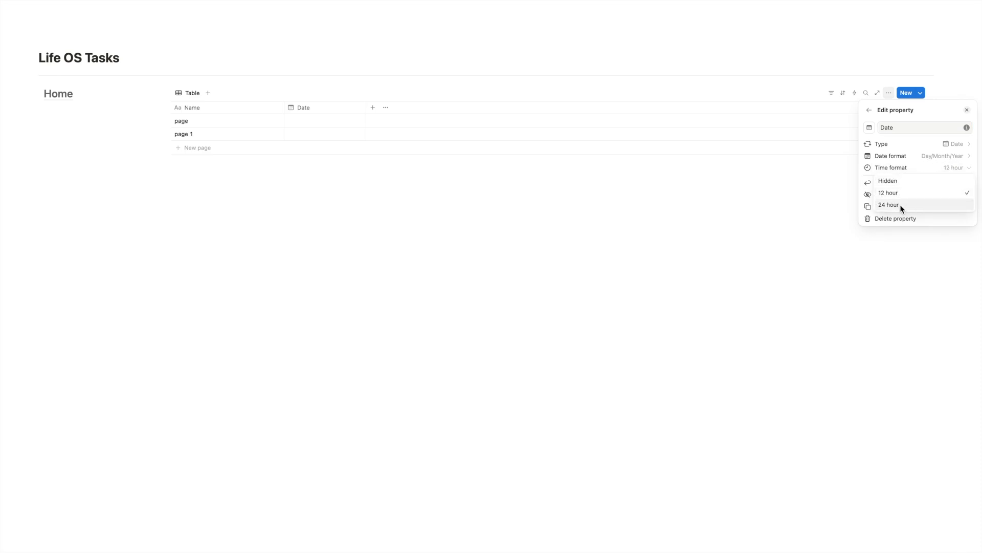
{"action": "left_click", "coordinate": [934, 205]}
{"action": "left_click", "coordinate": [769, 207]}
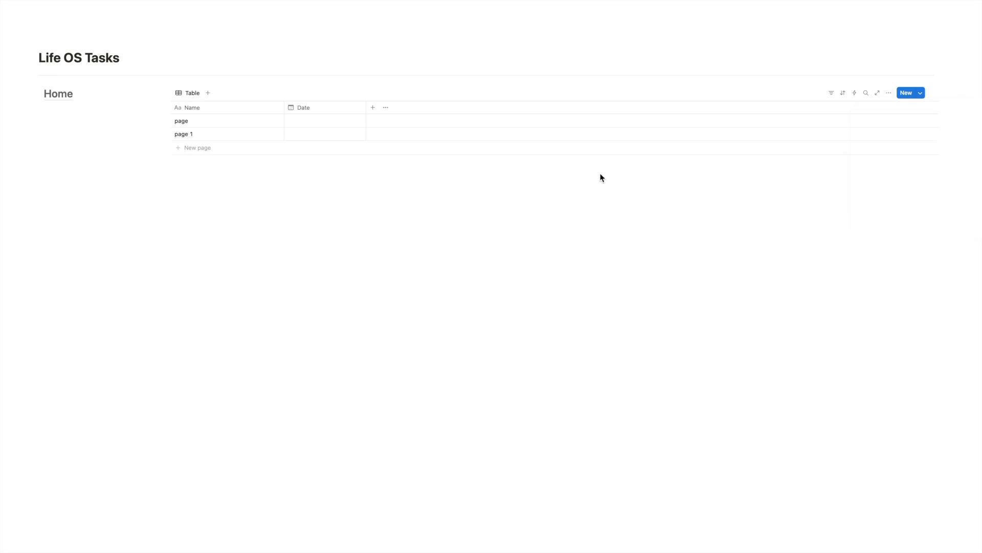
Set the first row's date to 2 June 2025.
{"action": "left_click", "coordinate": [332, 122]}
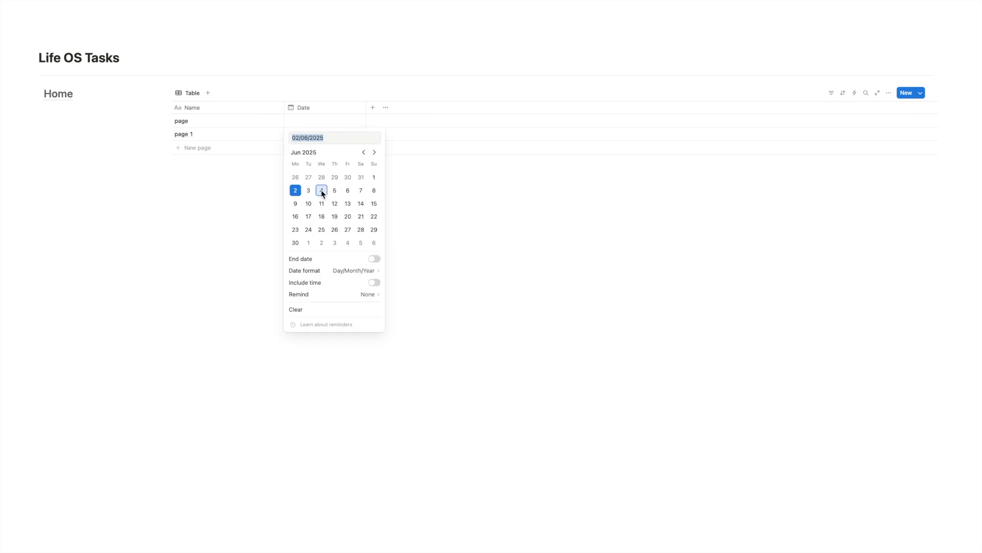
{"action": "left_click", "coordinate": [299, 193]}
{"action": "left_click", "coordinate": [485, 198]}
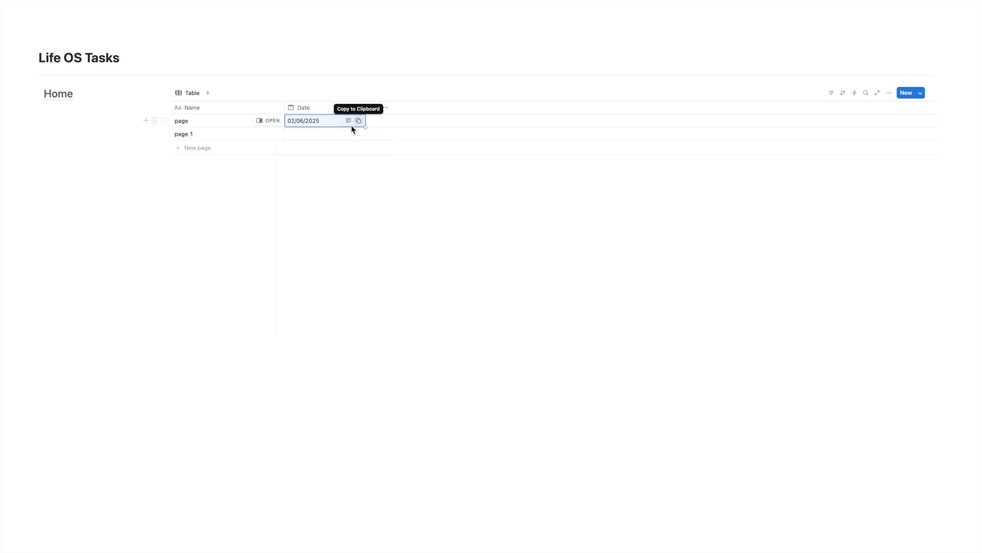
Include time on the first row's date, starting at 12:00, and enable an end date at 13:00.
{"action": "left_click", "coordinate": [324, 124]}
{"action": "left_click", "coordinate": [374, 282]}
{"action": "left_click", "coordinate": [359, 137]}
{"action": "type", "text": "12:00"}
{"action": "left_click", "coordinate": [374, 259]}
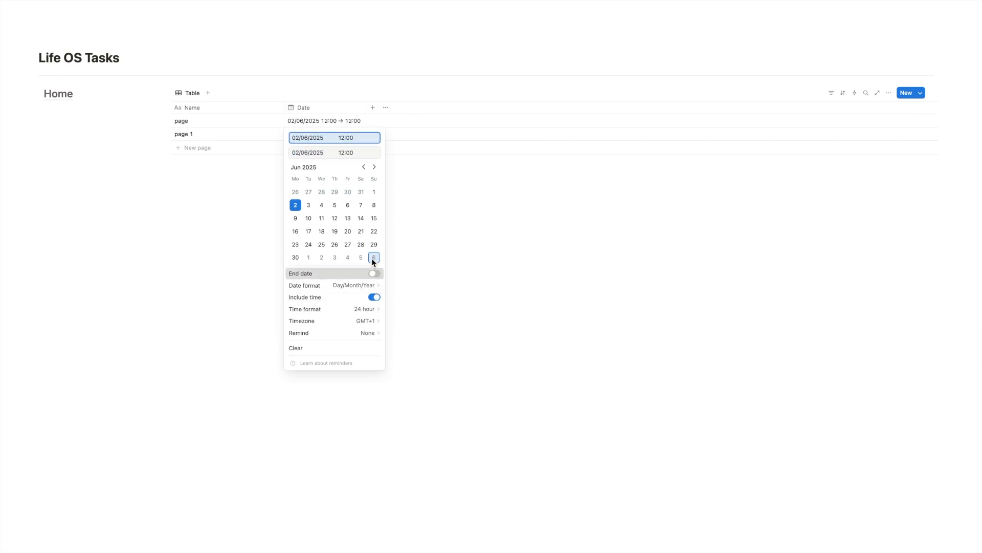
{"action": "left_click", "coordinate": [360, 154]}
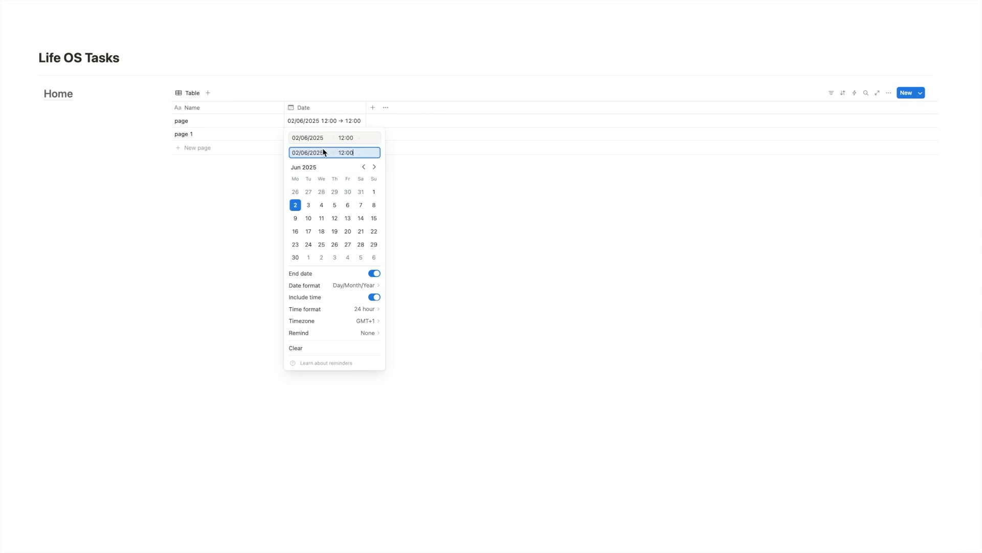
{"action": "double_click", "coordinate": [357, 154]}
{"action": "type", "text": "13:00"}
{"action": "key", "text": "Escape"}
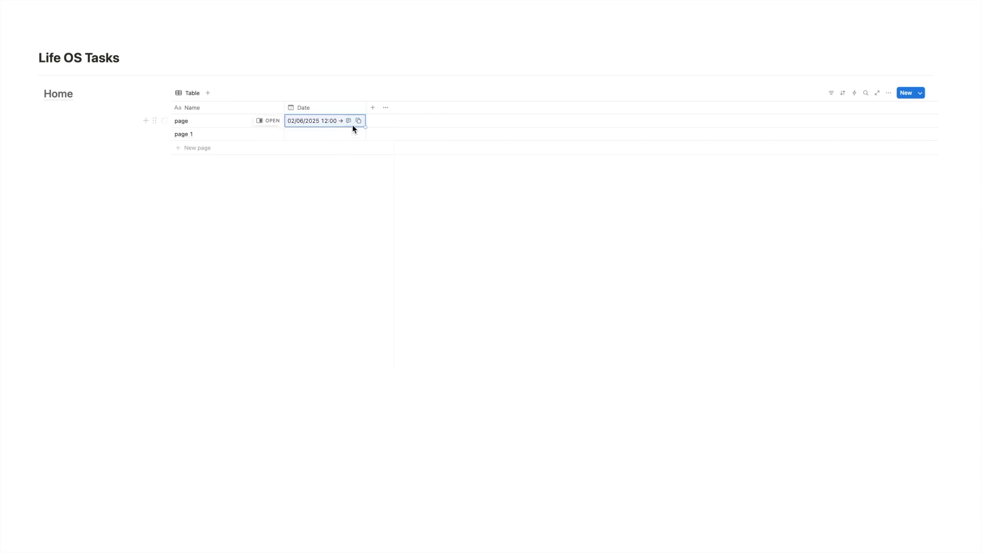
Widen the Date column and set the first row's end date to 04/06/2025.
{"action": "left_click_drag", "start_coordinate": [366, 105], "coordinate": [451, 106]}
{"action": "left_click", "coordinate": [307, 121]}
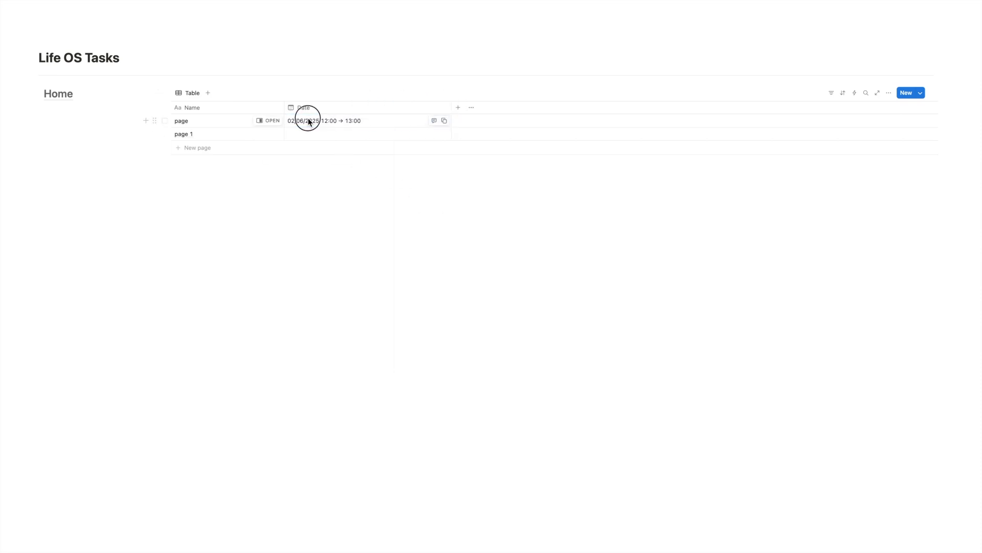
{"action": "left_click", "coordinate": [299, 154]}
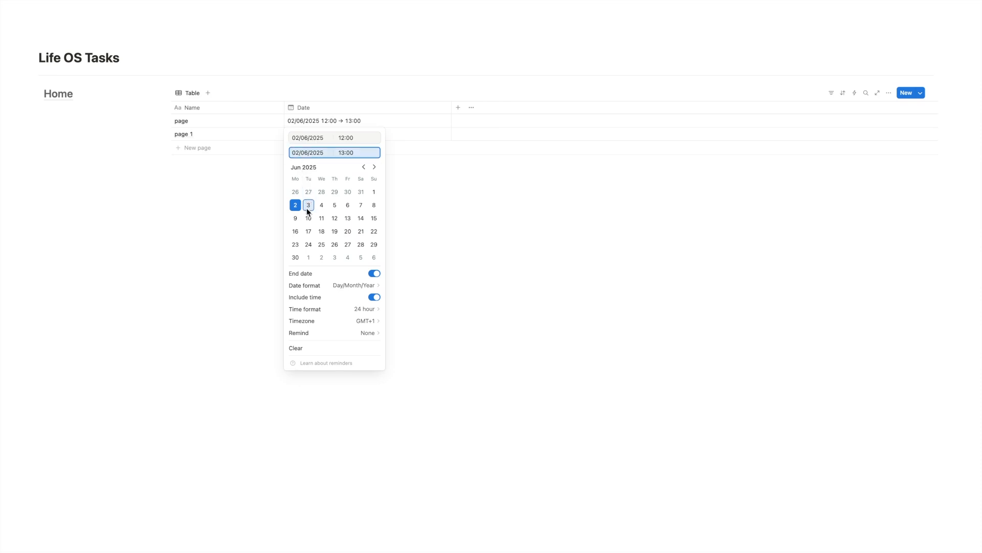
{"action": "left_click", "coordinate": [321, 204]}
{"action": "key", "text": "Escape"}
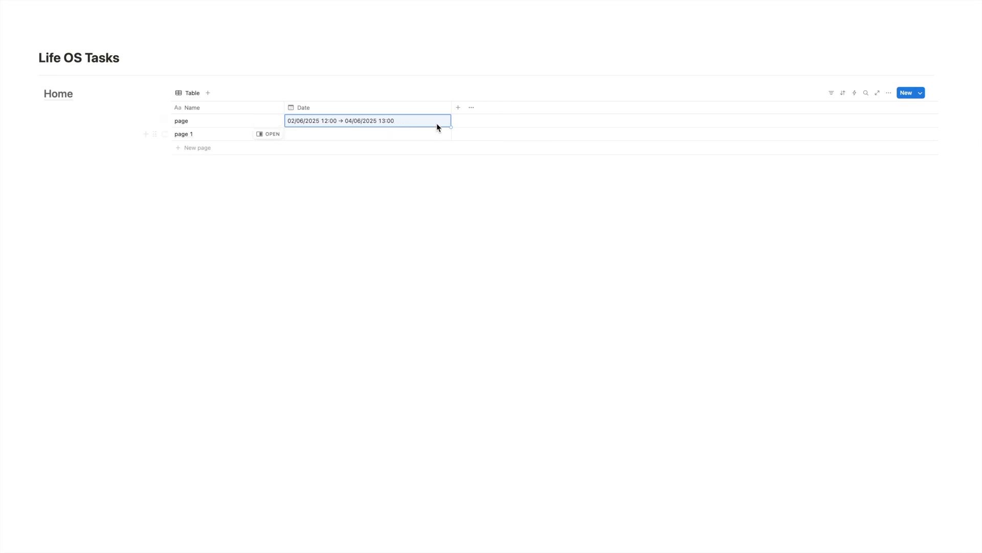
Narrow the Date column and add a Status property.
{"action": "left_click_drag", "start_coordinate": [452, 107], "coordinate": [410, 107]}
{"action": "left_click", "coordinate": [417, 107]}
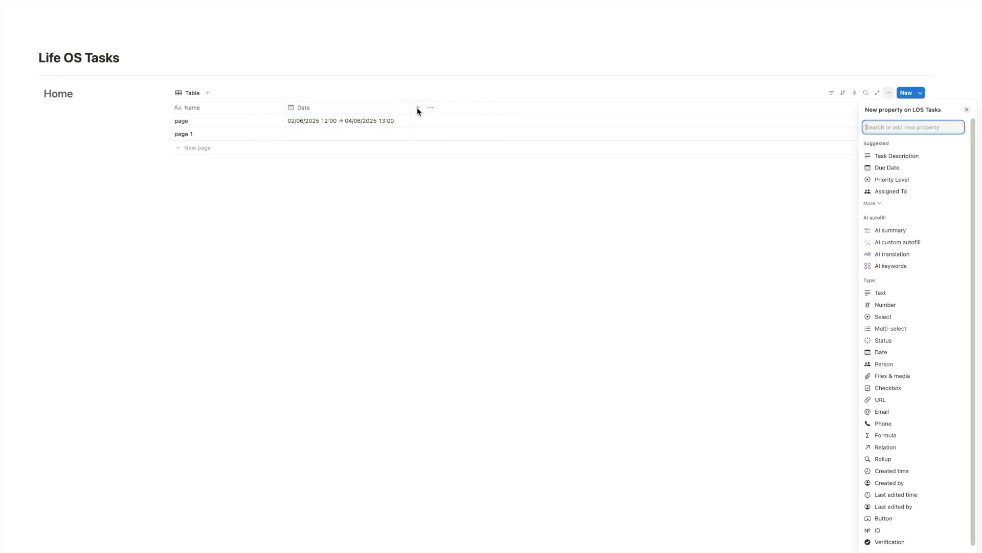
{"action": "left_click", "coordinate": [897, 340]}
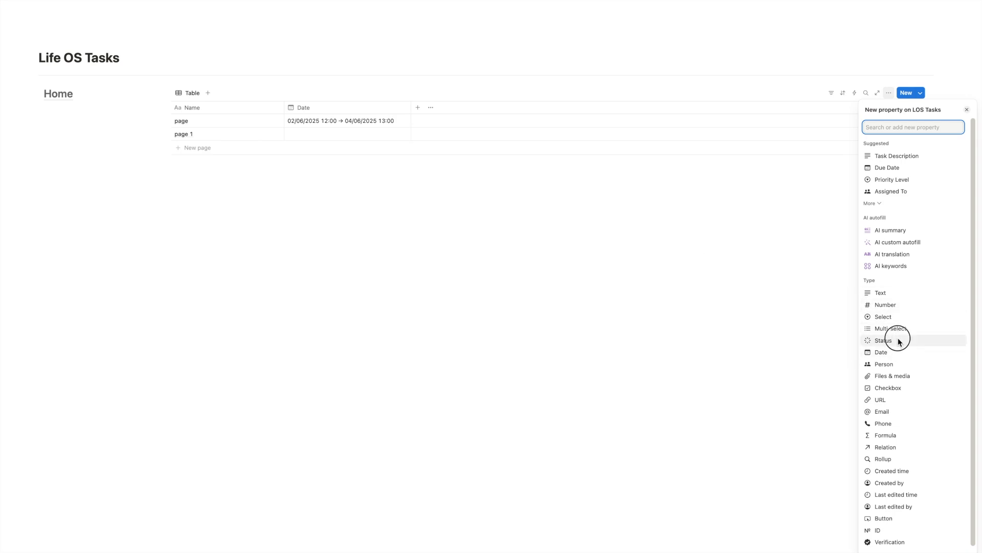
Add a Planned option to the To-do group of the Status property.
{"action": "left_click", "coordinate": [451, 120]}
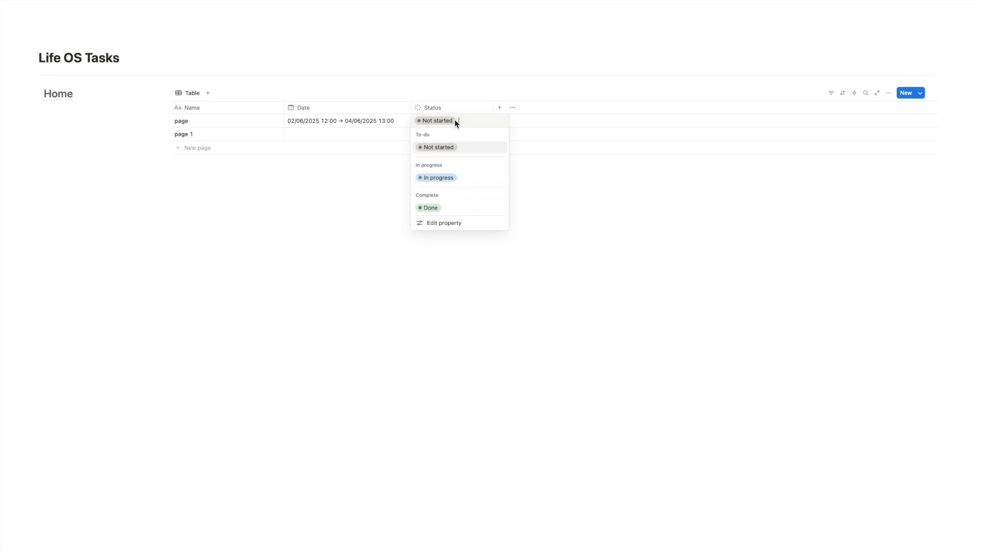
{"action": "left_click", "coordinate": [441, 109]}
{"action": "left_click", "coordinate": [441, 107]}
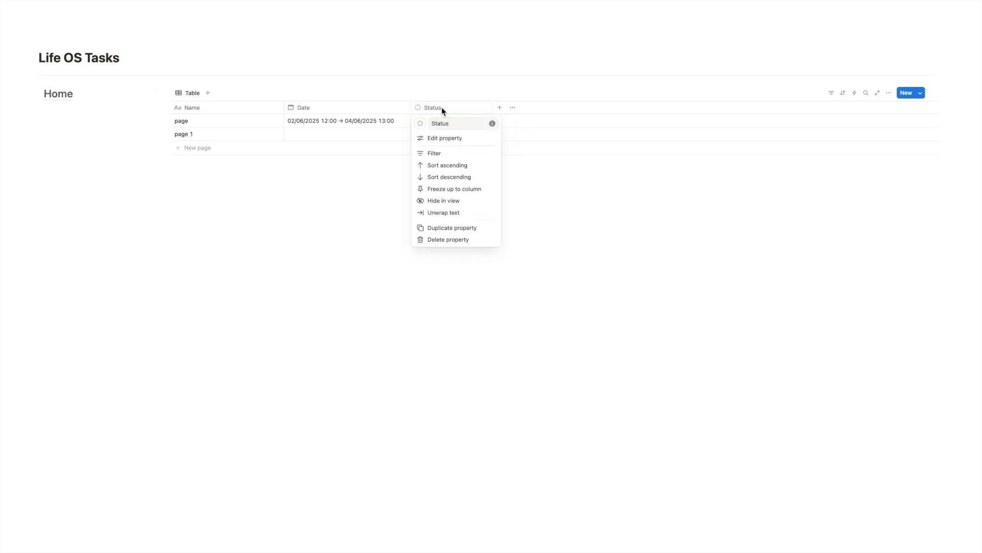
{"action": "left_click", "coordinate": [448, 139]}
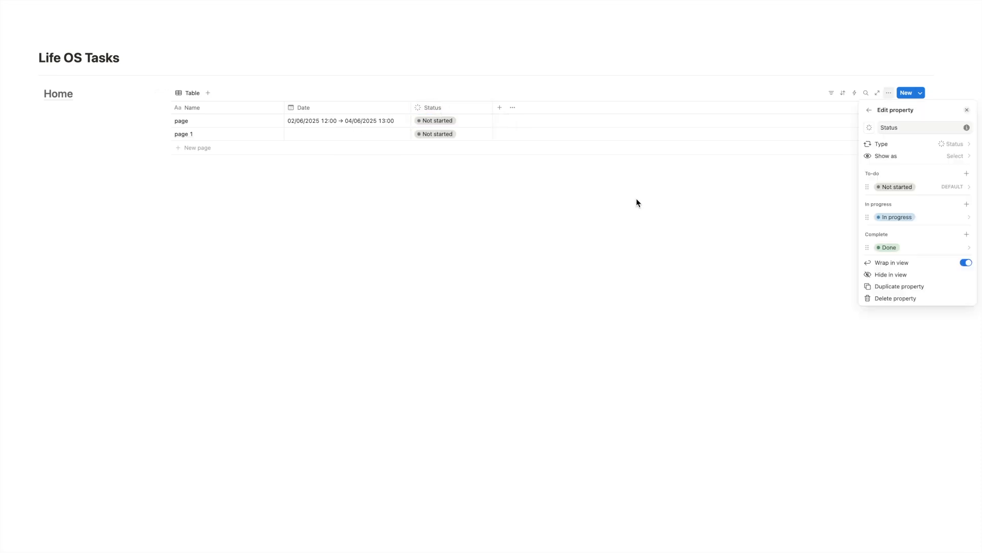
{"action": "left_click", "coordinate": [967, 174]}
{"action": "type", "text": "Plannefr"}
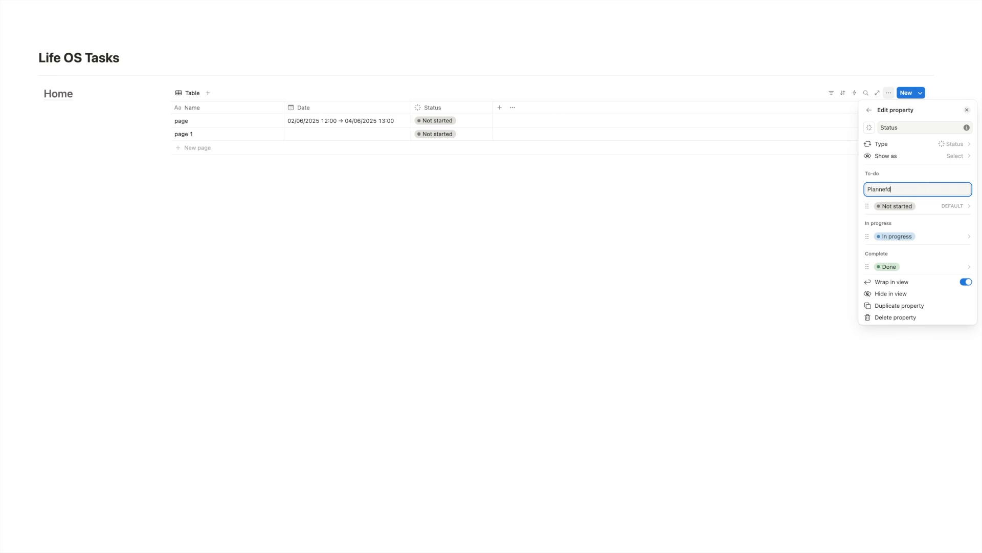
{"action": "key", "text": "Return"}
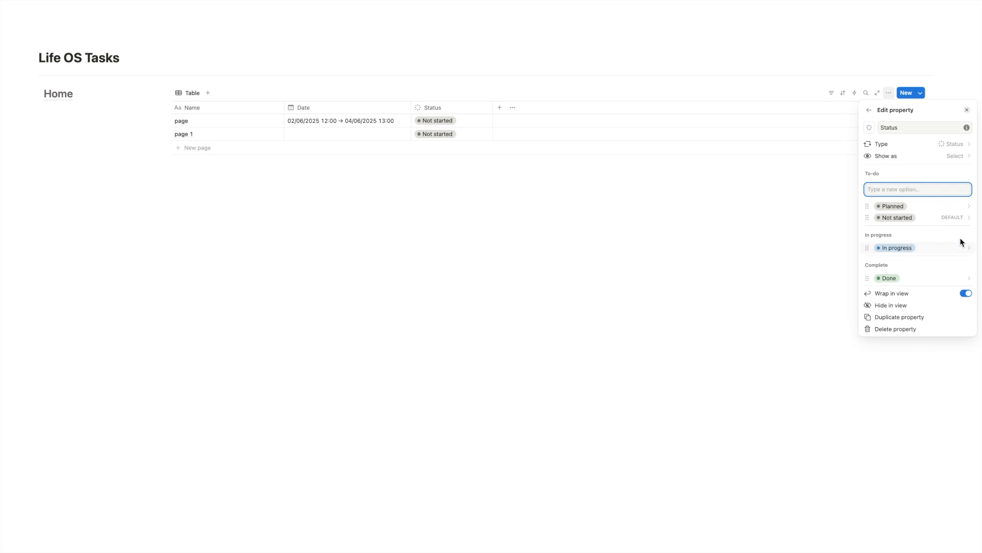
Add a Paused status option and move it into the In progress group.
{"action": "type", "text": "Paused"}
{"action": "key", "text": "Return"}
{"action": "left_click_drag", "start_coordinate": [868, 206], "coordinate": [868, 252]}
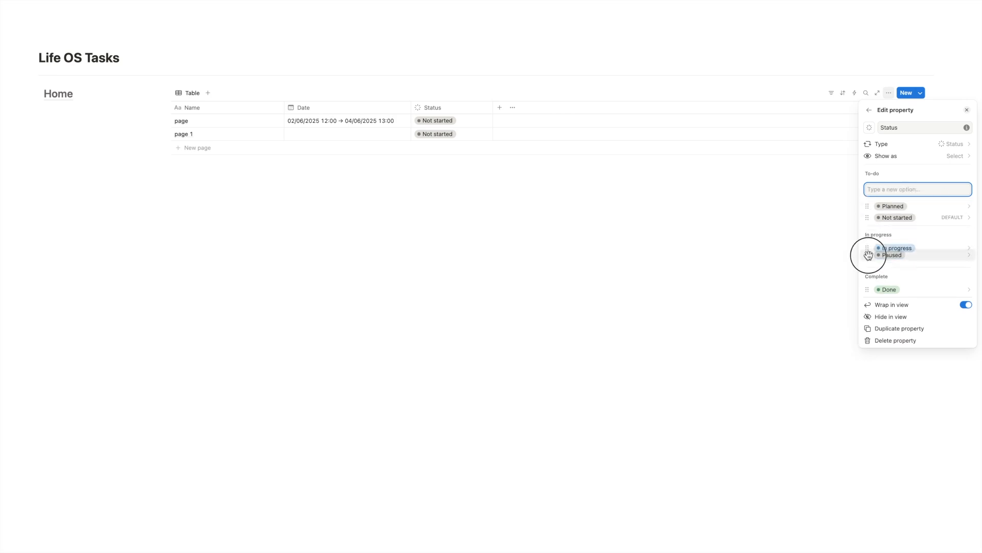
{"action": "left_click", "coordinate": [954, 254]}
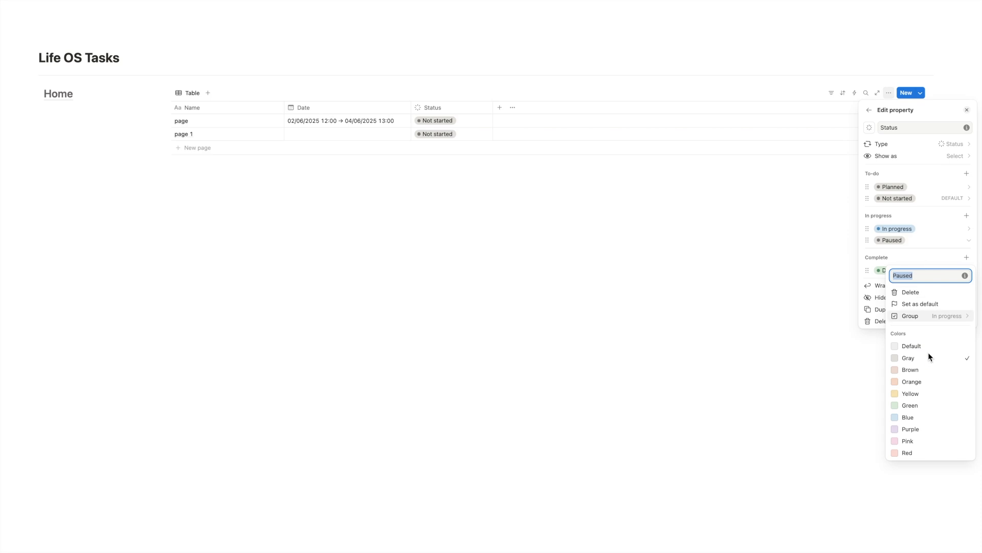
{"action": "left_click", "coordinate": [601, 203]}
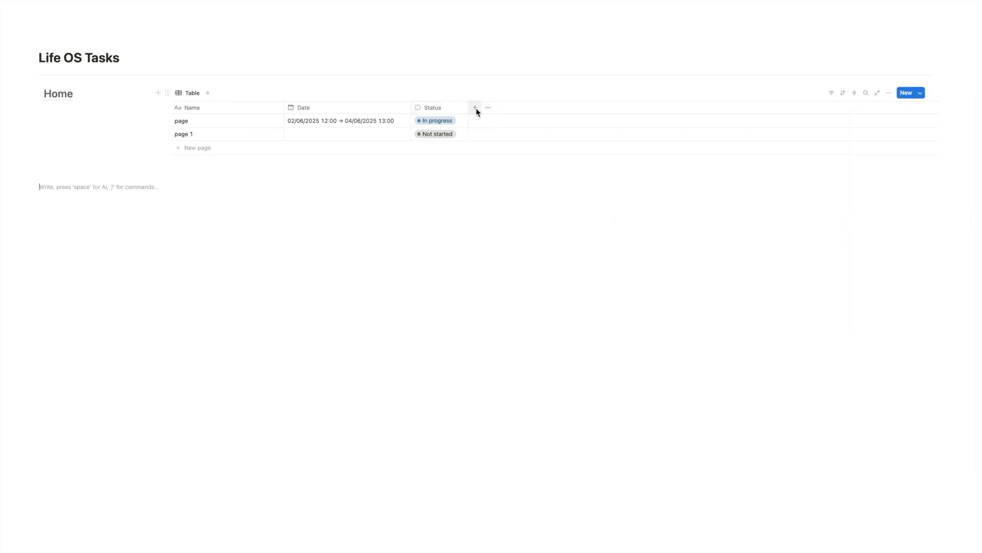
Add a Select property with the options Personal and Work.
{"action": "left_click", "coordinate": [475, 109]}
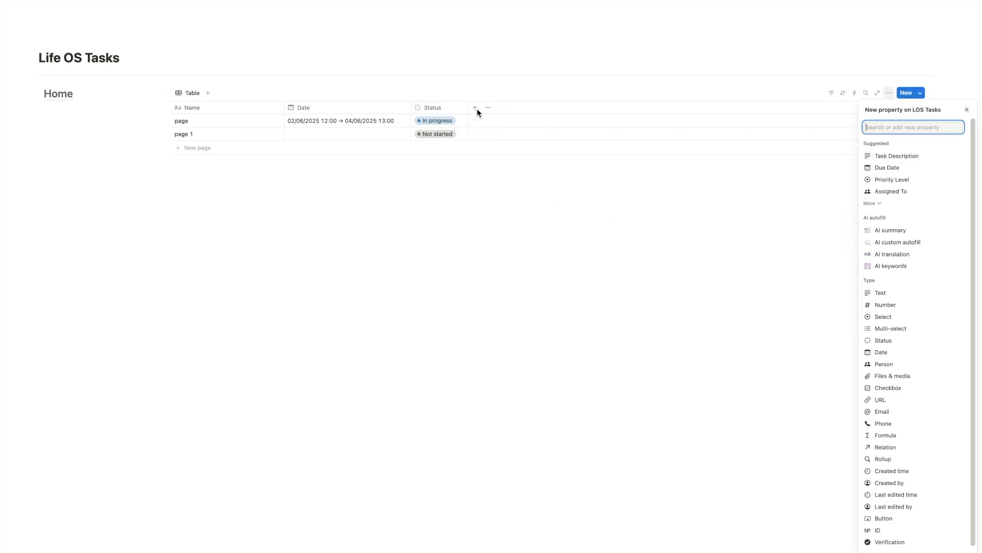
{"action": "left_click", "coordinate": [907, 318]}
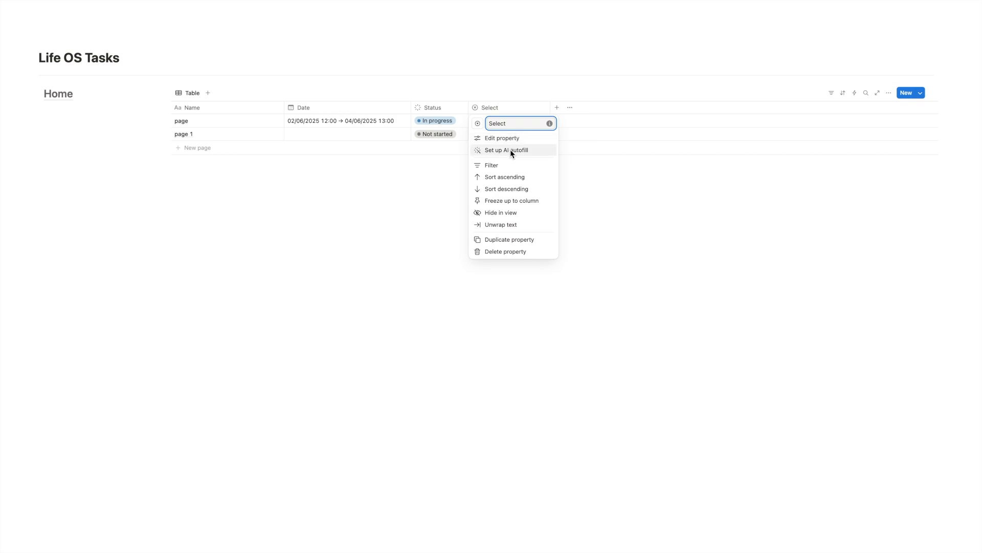
{"action": "left_click", "coordinate": [509, 137]}
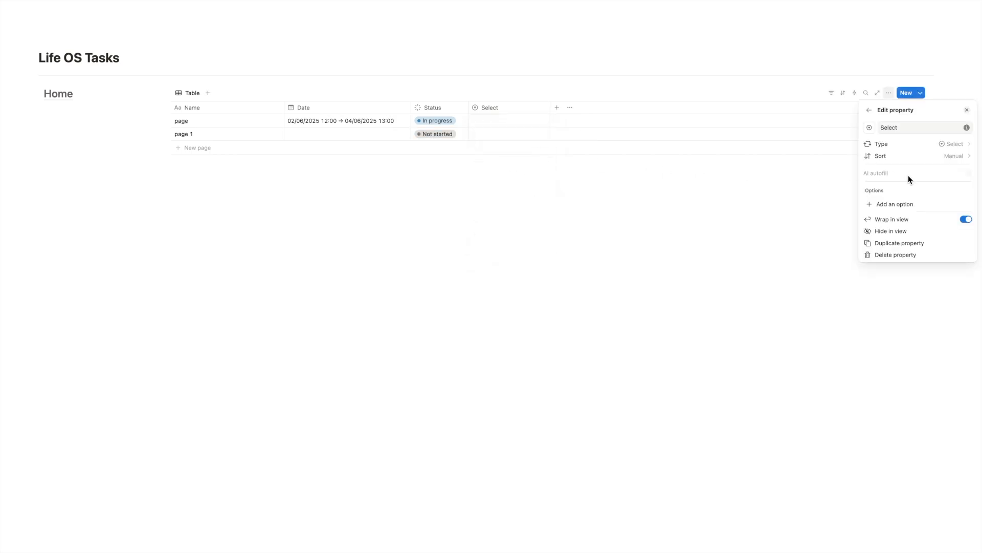
{"action": "left_click", "coordinate": [896, 202]}
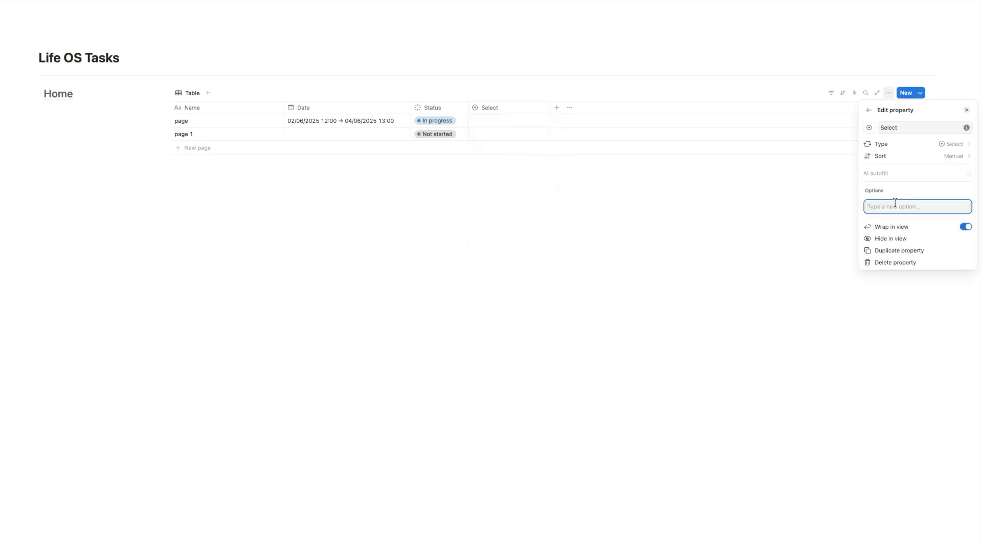
{"action": "type", "text": "Personal"}
{"action": "key", "text": "Return"}
{"action": "type", "text": "Work"}
{"action": "key", "text": "Return"}
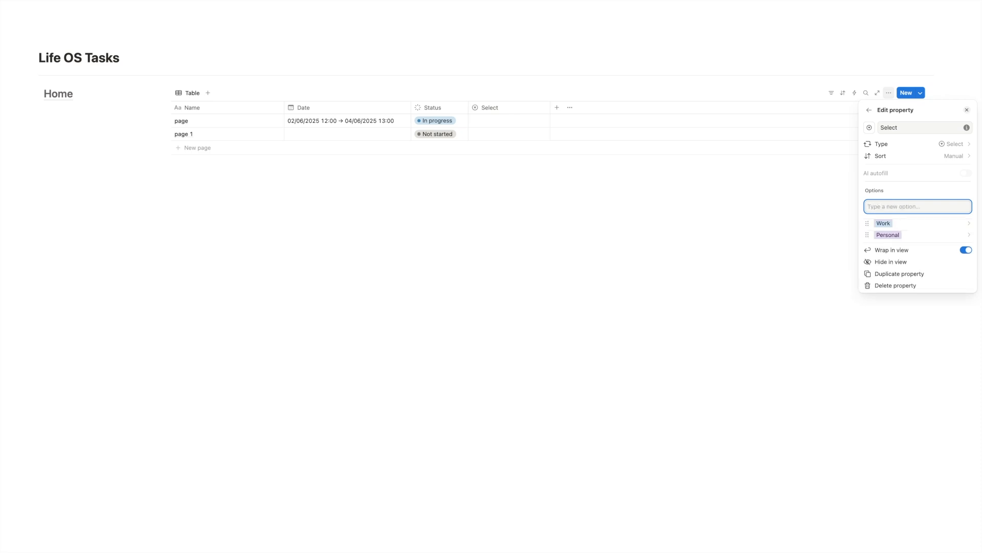
Set the first row's Select value to Personal.
{"action": "left_click", "coordinate": [495, 116]}
{"action": "left_click", "coordinate": [496, 120]}
{"action": "left_click", "coordinate": [498, 144]}
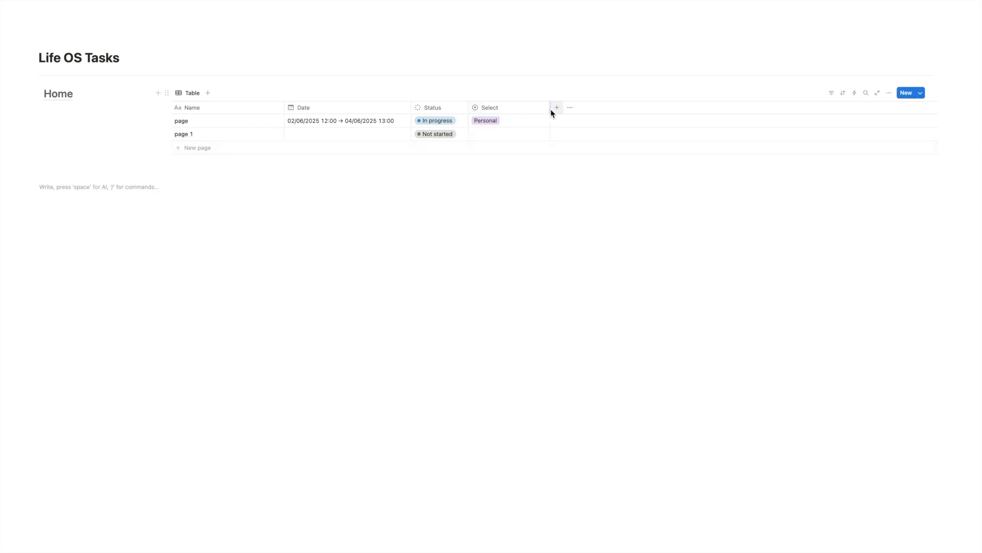
Narrow the Select column.
{"action": "left_click", "coordinate": [553, 109]}
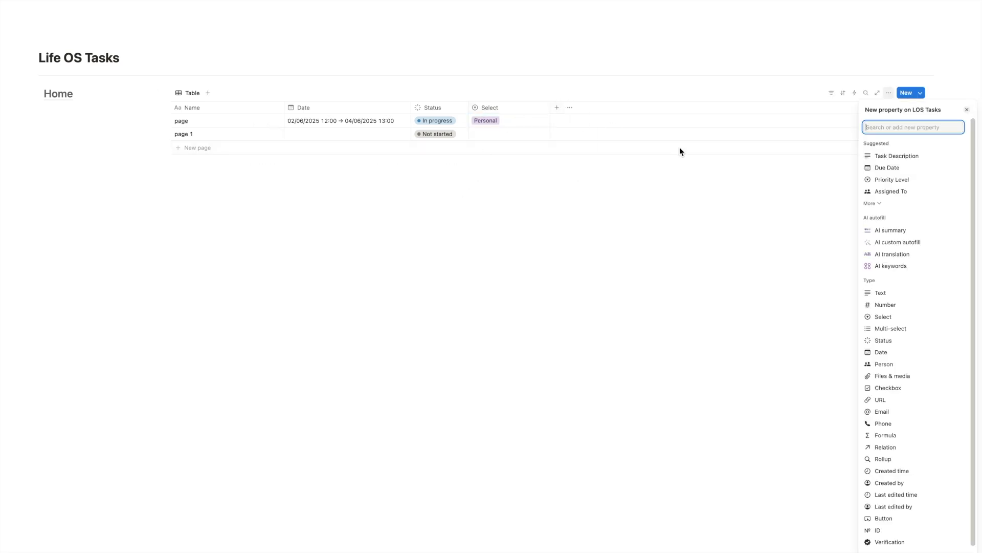
{"action": "left_click", "coordinate": [504, 126]}
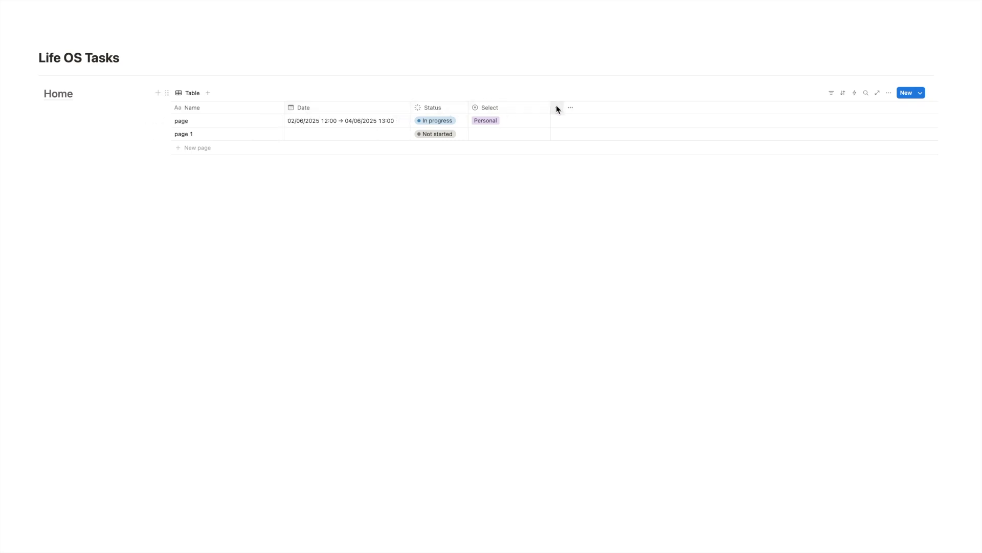
{"action": "left_click_drag", "start_coordinate": [550, 107], "coordinate": [511, 107]}
Create a new task named Example 1 and set its Select value to Personal.
{"action": "left_click", "coordinate": [906, 93]}
{"action": "type", "text": "Example 1"}
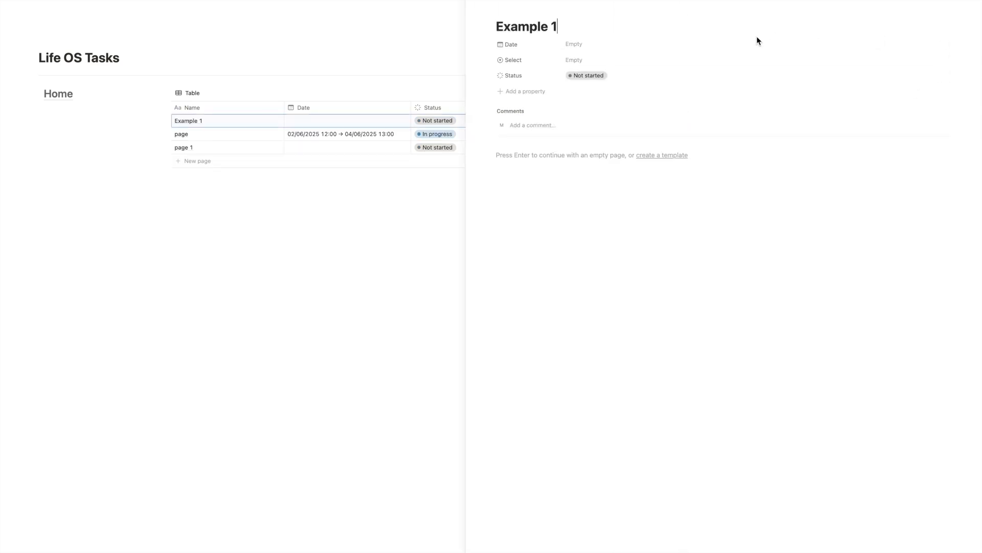
{"action": "left_click", "coordinate": [700, 58]}
{"action": "left_click", "coordinate": [634, 96]}
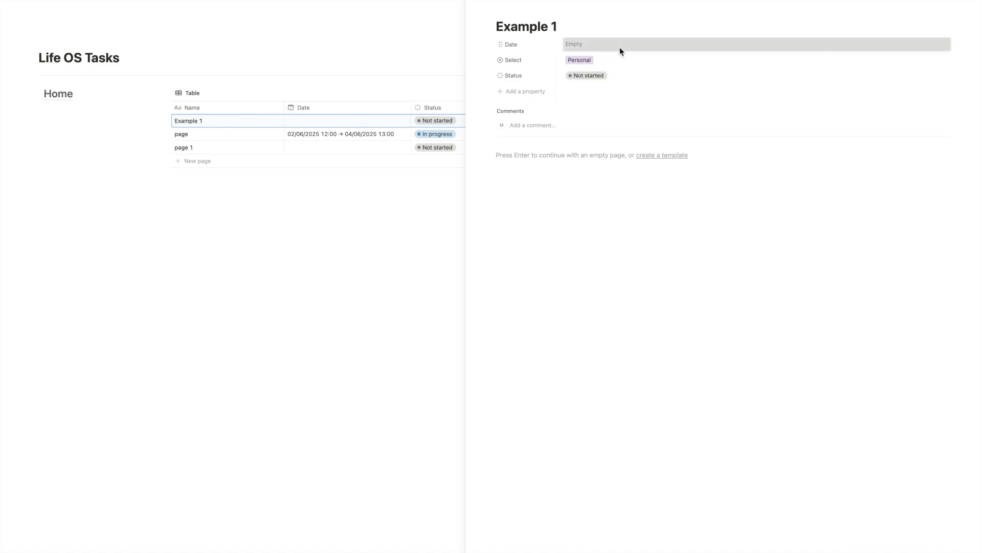
Set Example 1's date to 04/06/2025.
{"action": "left_click", "coordinate": [620, 47]}
{"action": "left_click", "coordinate": [602, 115]}
{"action": "left_click", "coordinate": [759, 93]}
Create a task named Example 2 dated 10/06/2025 with time included at 13:00.
{"action": "left_click", "coordinate": [907, 93]}
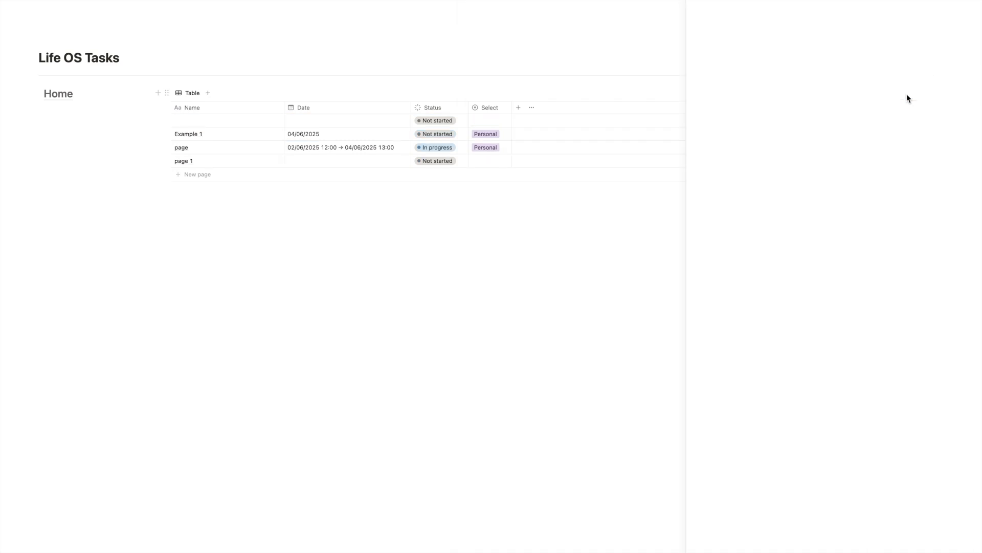
{"action": "type", "text": "Example 2"}
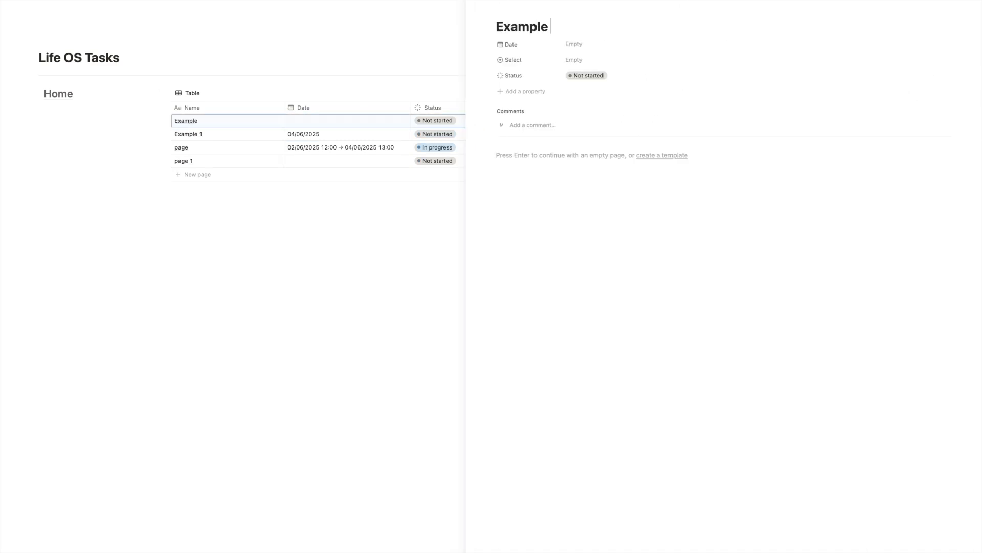
{"action": "left_click", "coordinate": [687, 44]}
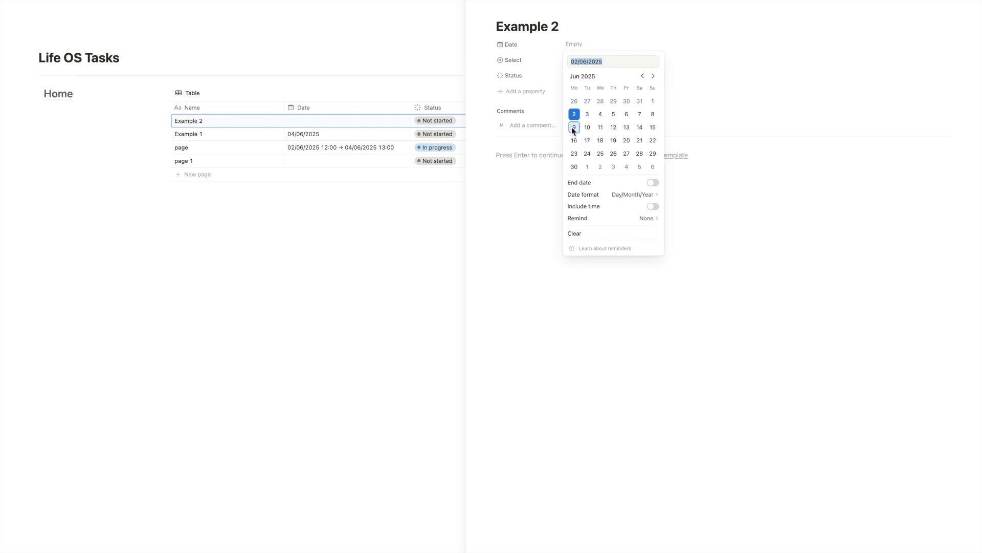
{"action": "left_click", "coordinate": [587, 127]}
{"action": "left_click", "coordinate": [653, 206]}
{"action": "left_click", "coordinate": [642, 66]}
{"action": "type", "text": "130"}
{"action": "key", "text": "Tab"}
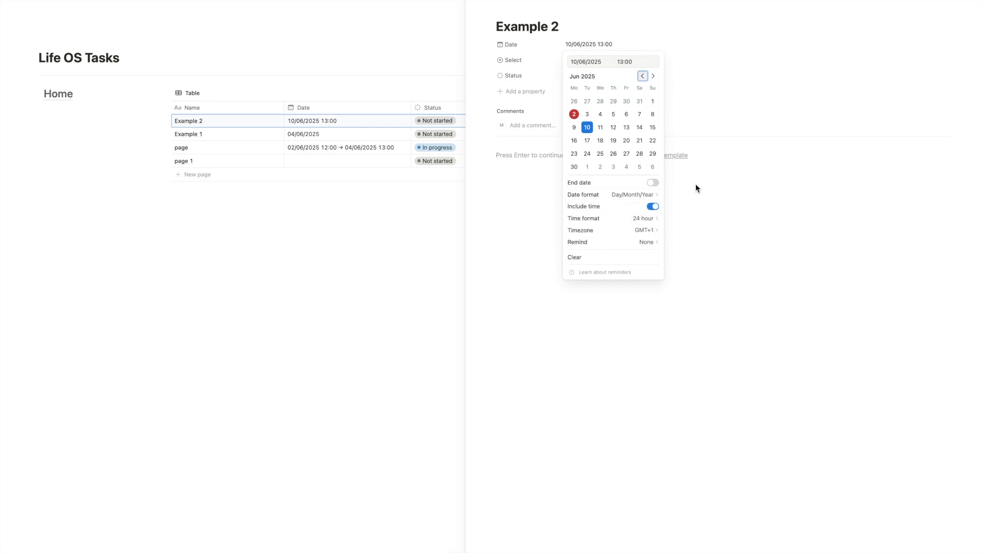
Set a reminder 10 minutes before Example 2's date and close the page.
{"action": "left_click", "coordinate": [648, 242]}
{"action": "left_click", "coordinate": [712, 278]}
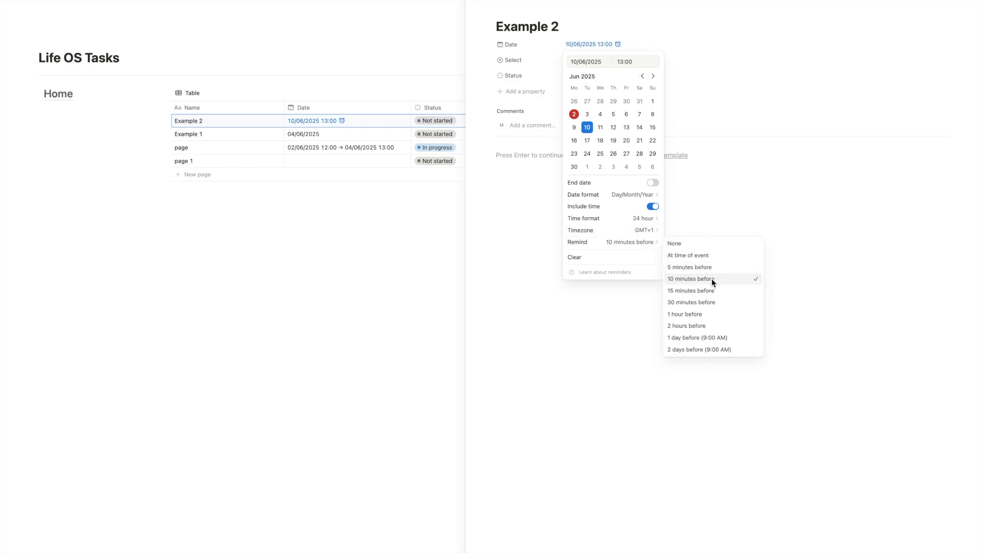
{"action": "left_click", "coordinate": [747, 247]}
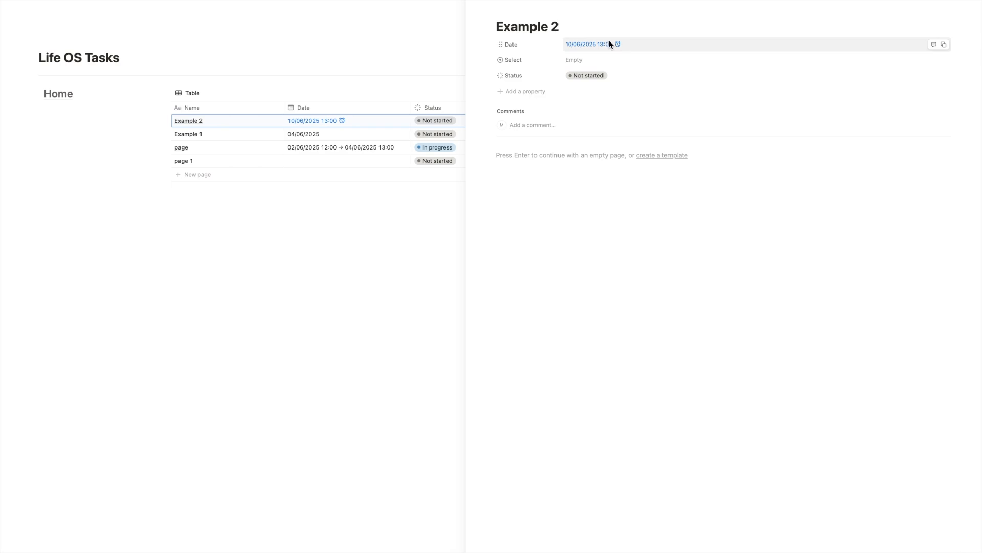
{"action": "left_click", "coordinate": [468, 9]}
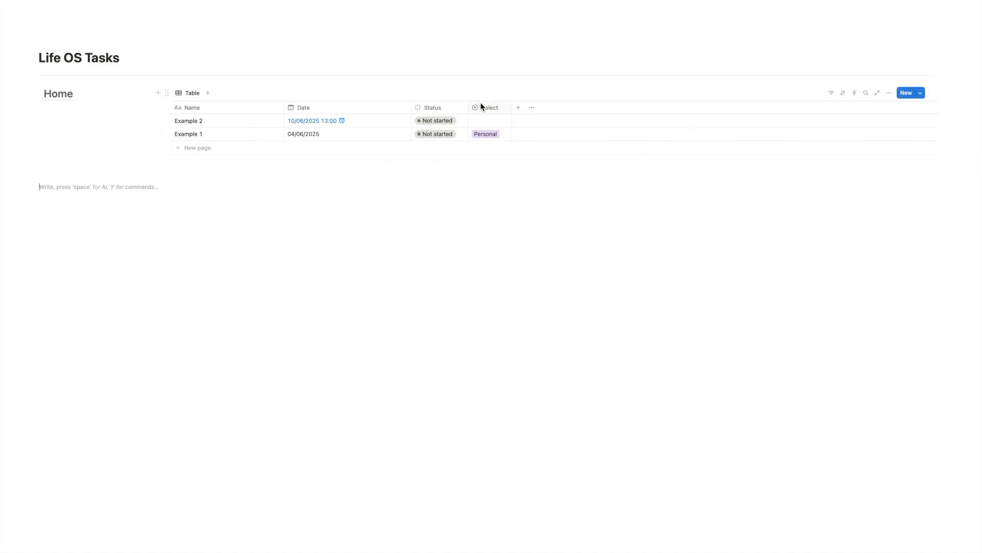
Try the Board and Timeline layouts for the database view.
{"action": "left_click", "coordinate": [889, 94]}
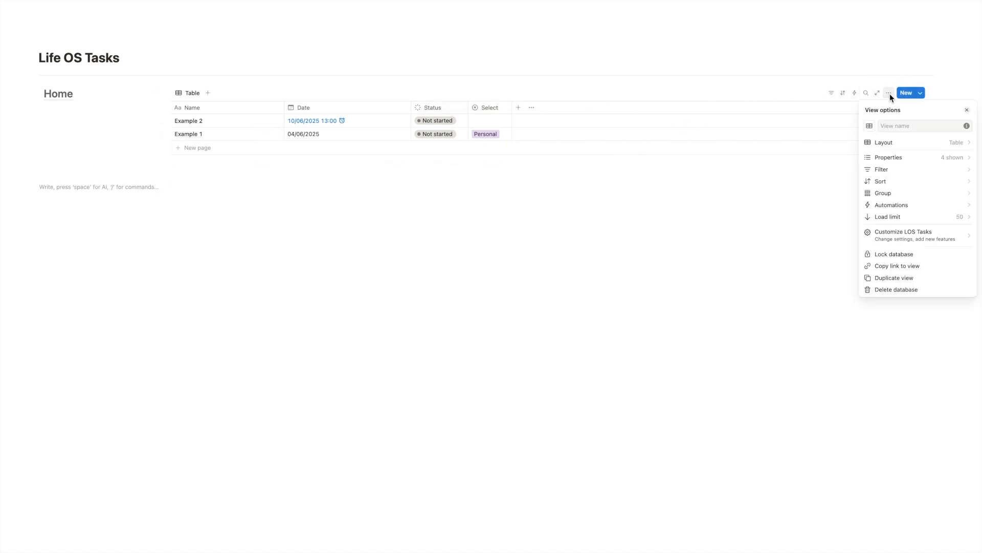
{"action": "left_click", "coordinate": [928, 143]}
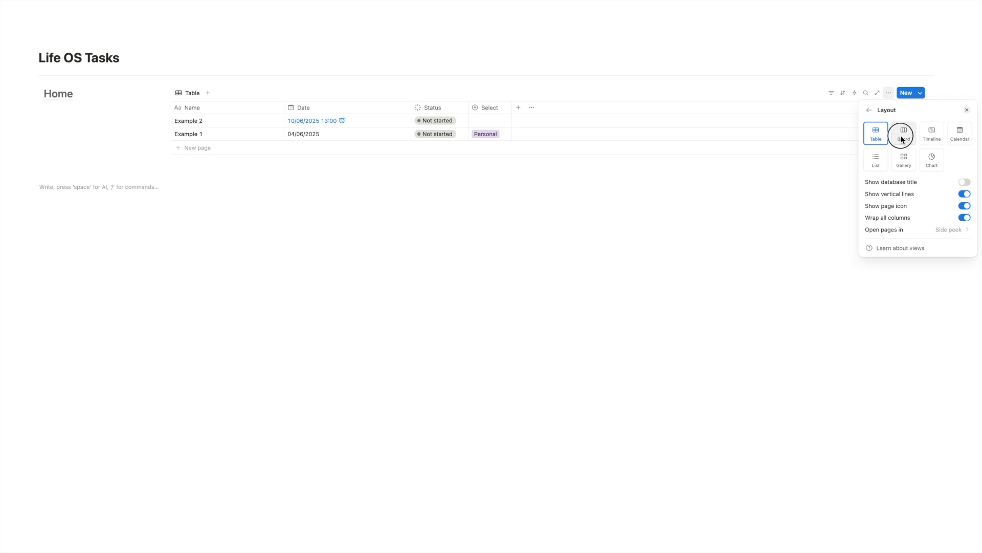
{"action": "left_click", "coordinate": [901, 135]}
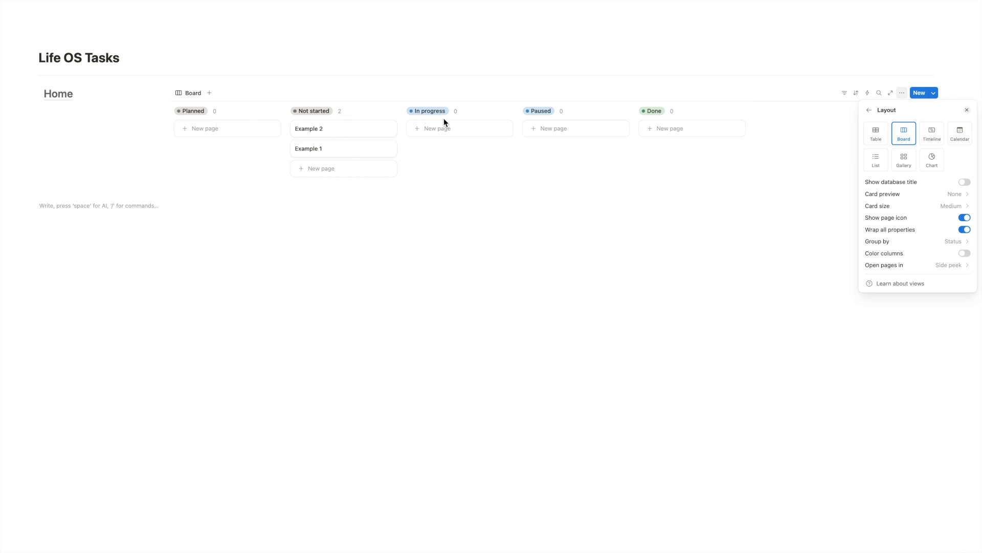
{"action": "left_click", "coordinate": [932, 134]}
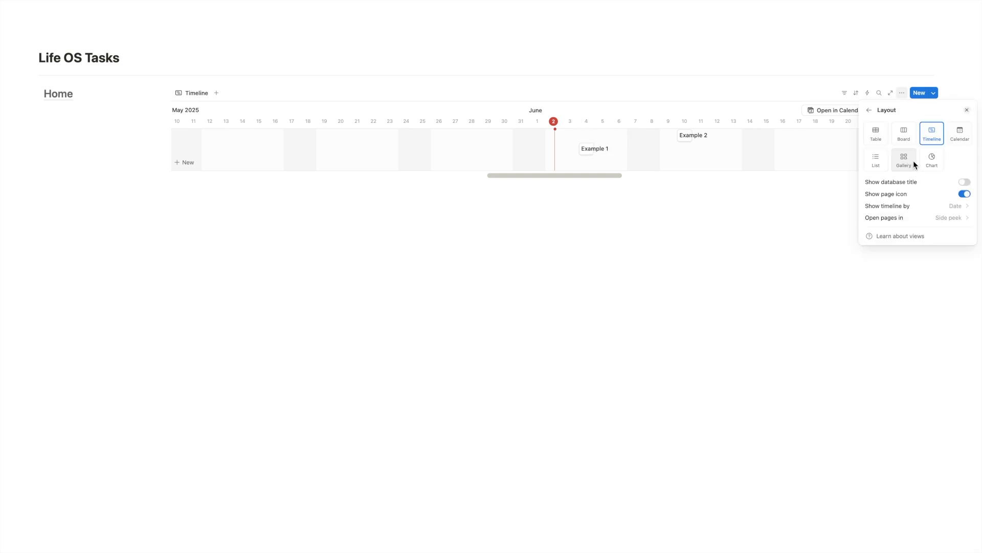
Switch the view to the Gallery layout with card preview set to None.
{"action": "left_click", "coordinate": [896, 160]}
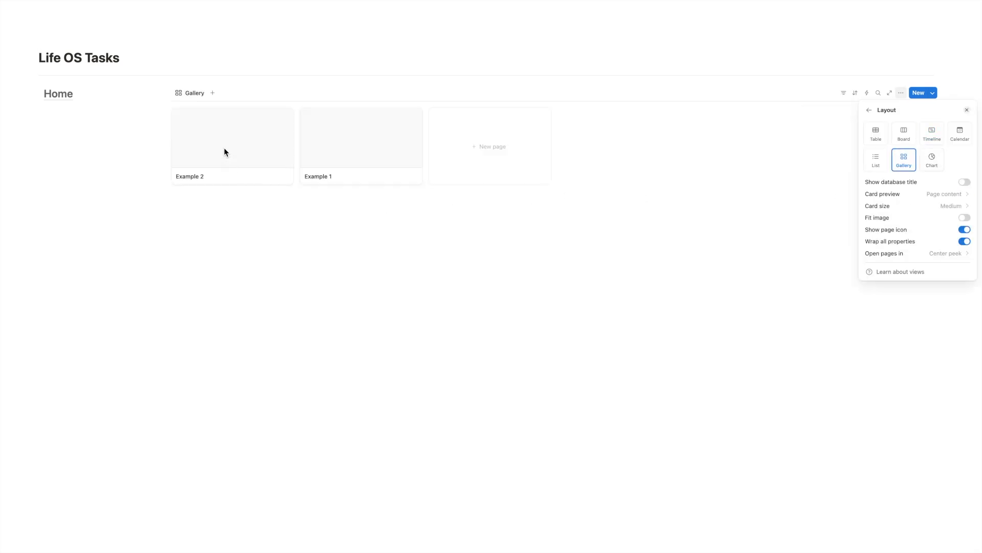
{"action": "left_click", "coordinate": [933, 194]}
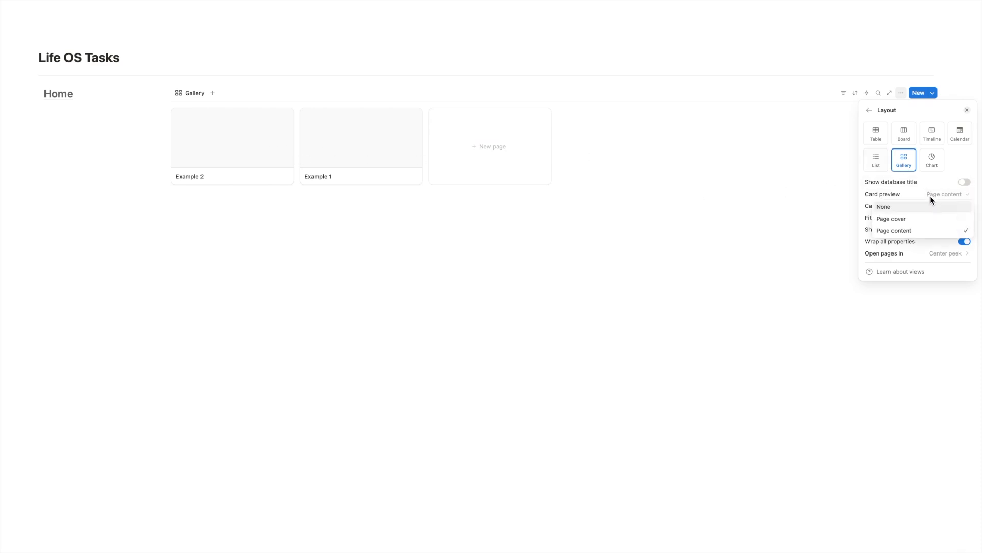
{"action": "left_click", "coordinate": [929, 219]}
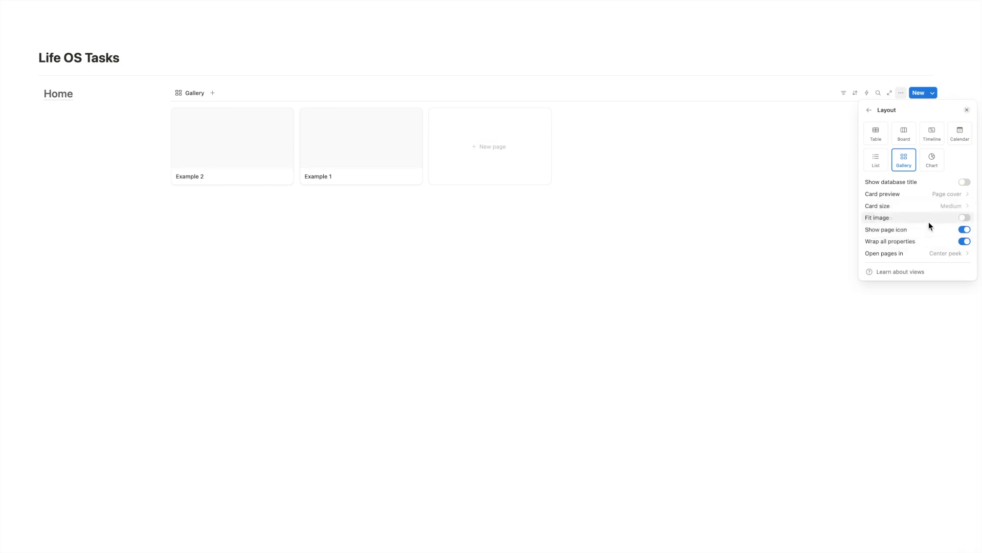
{"action": "left_click", "coordinate": [943, 198]}
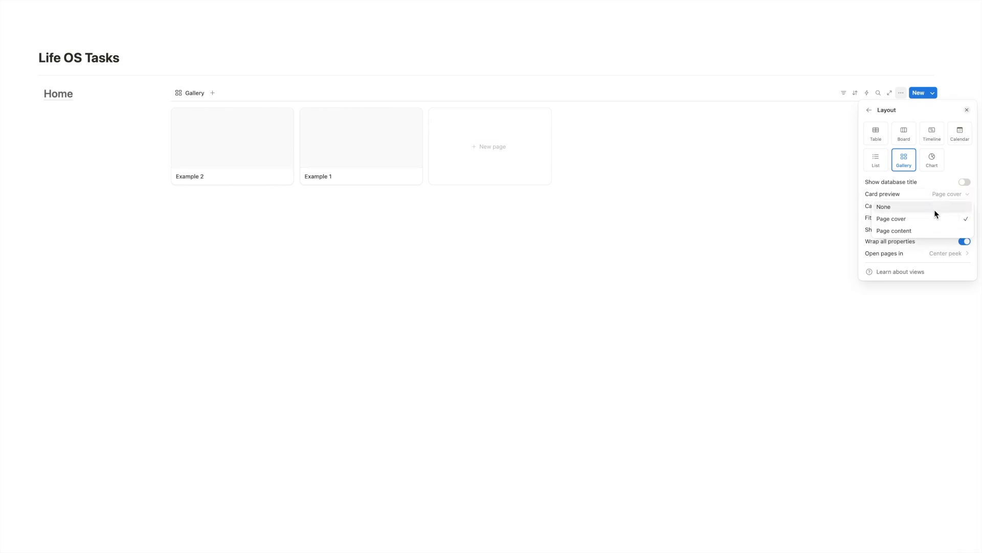
{"action": "left_click", "coordinate": [927, 209]}
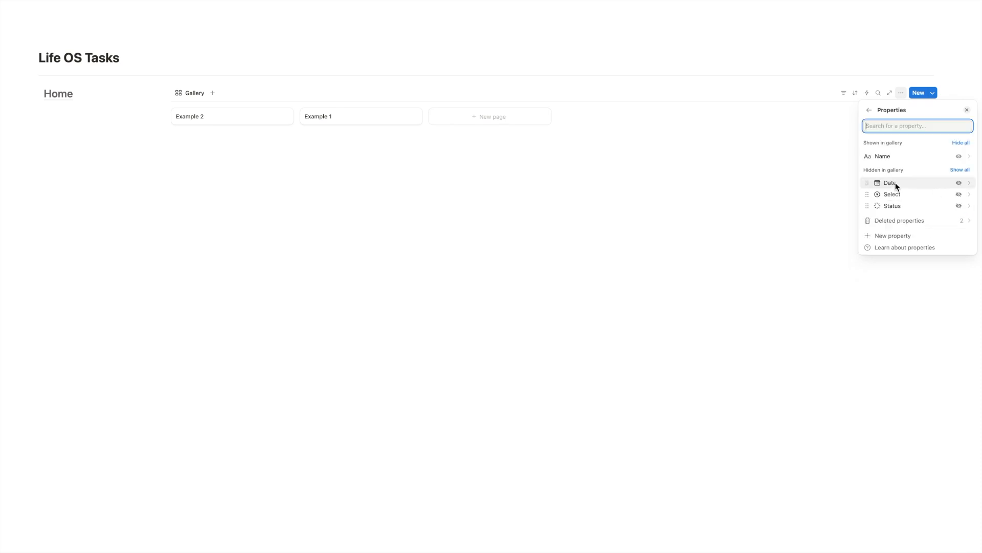
Show the Date and Status properties on the gallery cards.
{"action": "left_click", "coordinate": [959, 184]}
{"action": "left_click", "coordinate": [959, 205]}
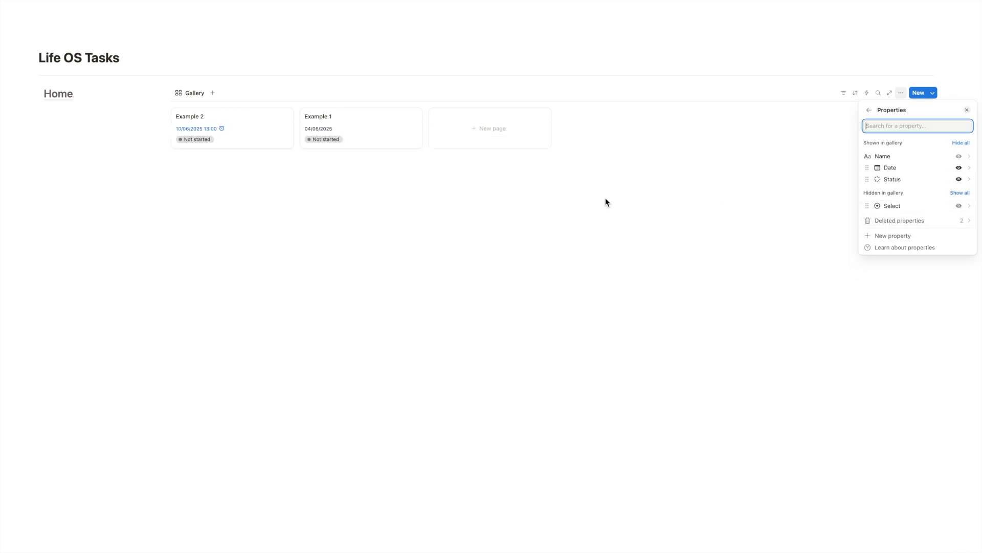
Switch the database view layout back to Table.
{"action": "left_click", "coordinate": [869, 110]}
{"action": "left_click", "coordinate": [897, 143]}
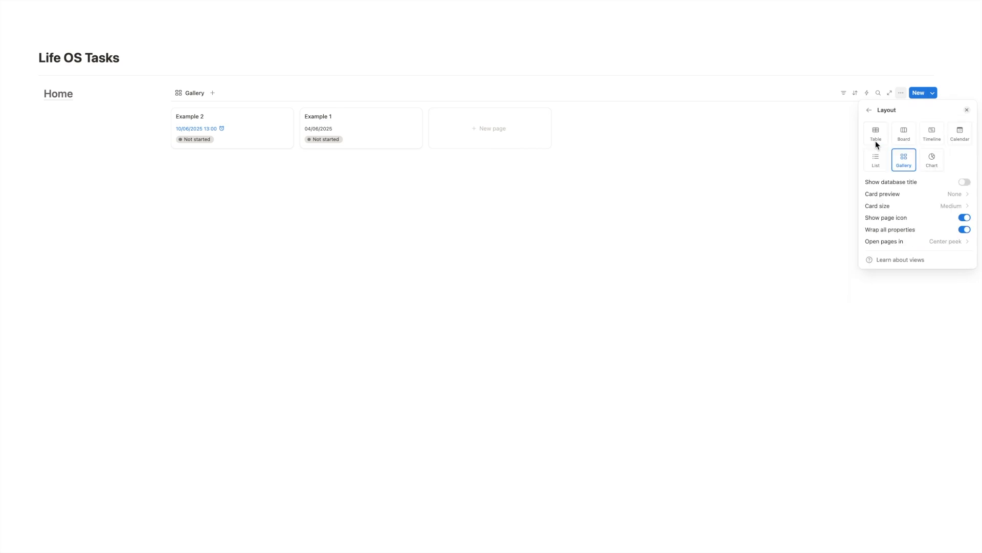
{"action": "left_click", "coordinate": [876, 133]}
{"action": "left_click", "coordinate": [512, 190]}
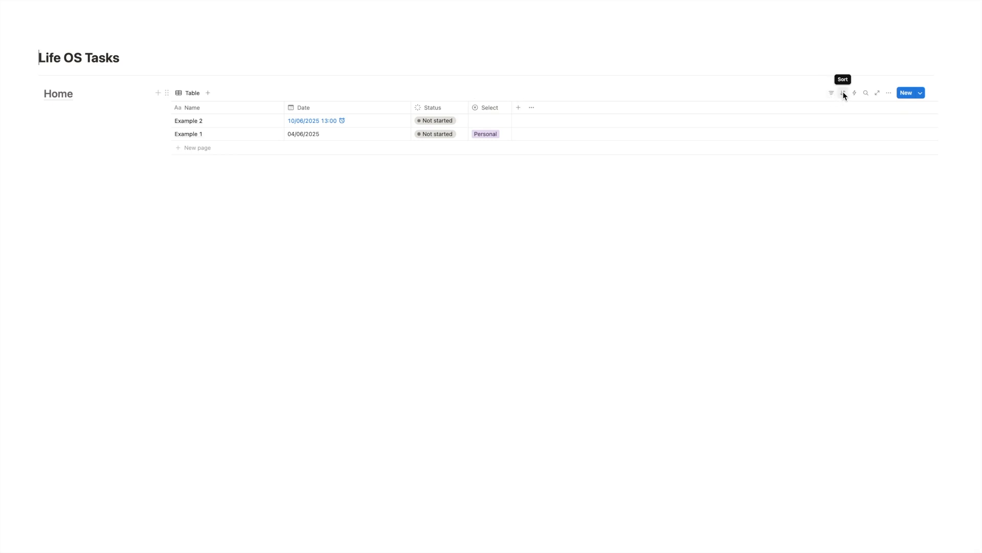
Sort the table by Date ascending and save the sort for everyone.
{"action": "left_click", "coordinate": [843, 93]}
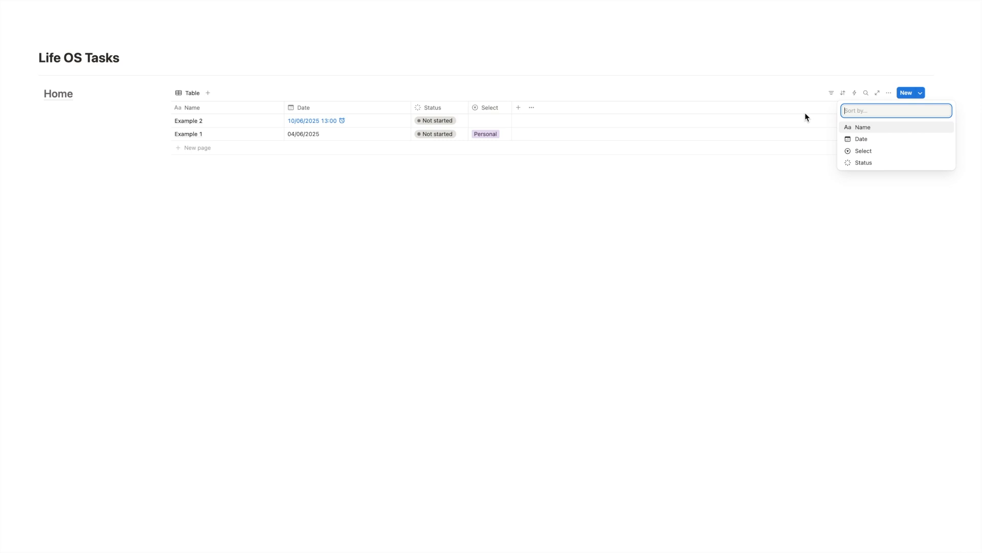
{"action": "left_click", "coordinate": [892, 131]}
{"action": "left_click", "coordinate": [236, 186]}
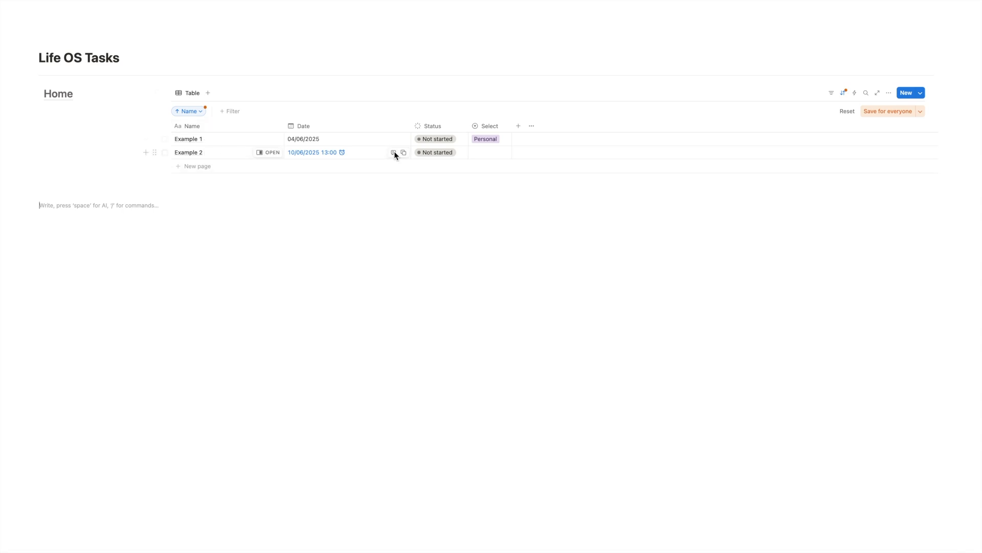
{"action": "left_click", "coordinate": [889, 93]}
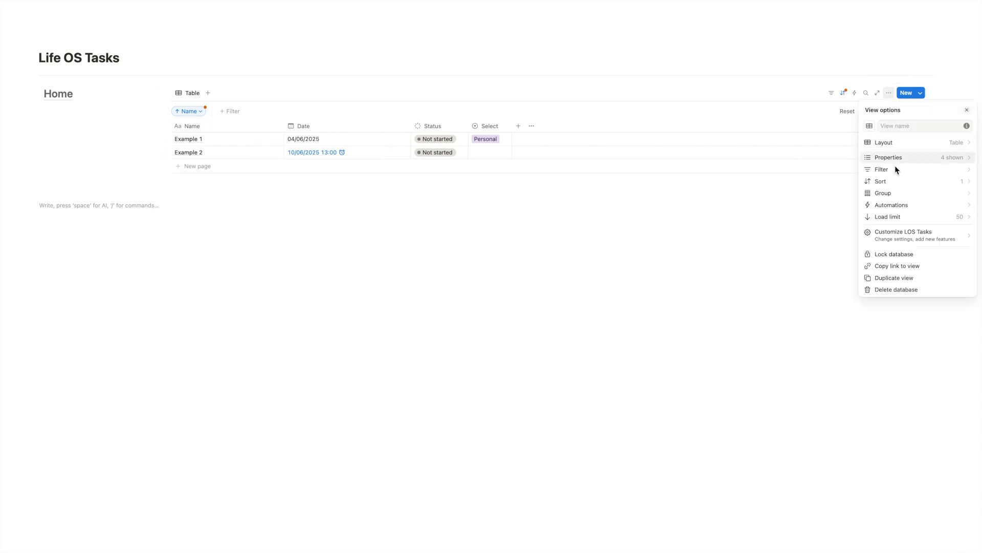
{"action": "left_click", "coordinate": [894, 179]}
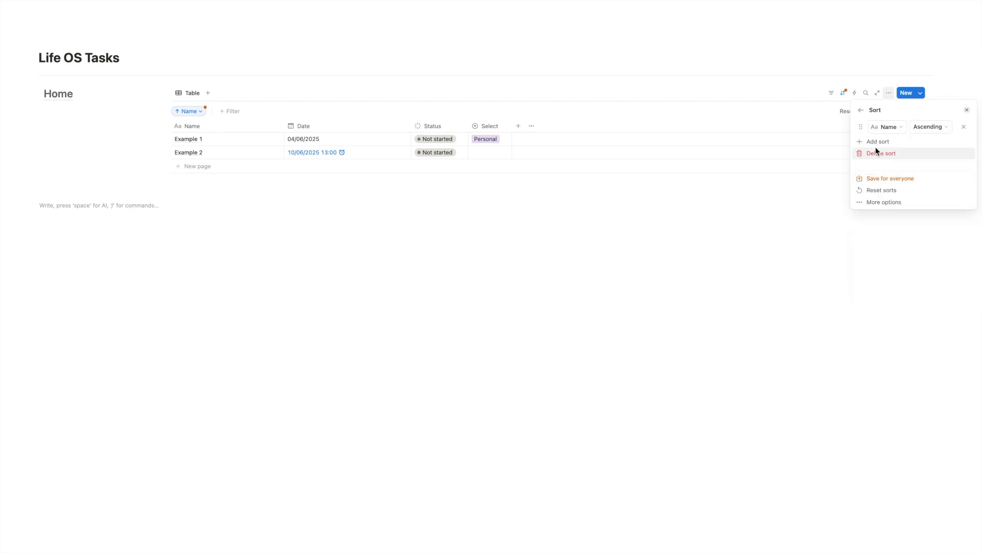
{"action": "left_click", "coordinate": [888, 127]}
{"action": "left_click", "coordinate": [894, 153]}
{"action": "left_click", "coordinate": [709, 156]}
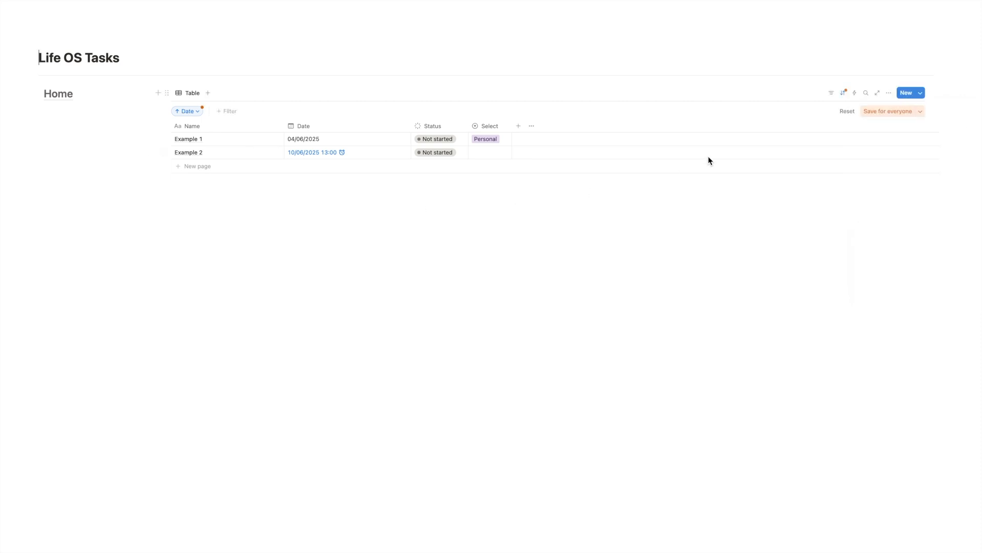
{"action": "left_click", "coordinate": [871, 109]}
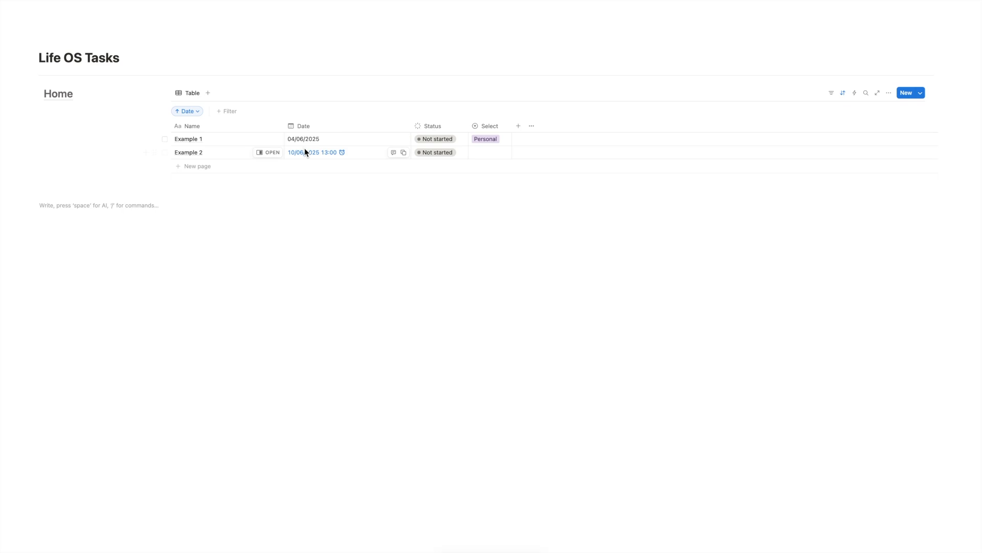
Add a Status filter that hides tasks whose status is not Complete, excluding Done.
{"action": "left_click", "coordinate": [830, 93]}
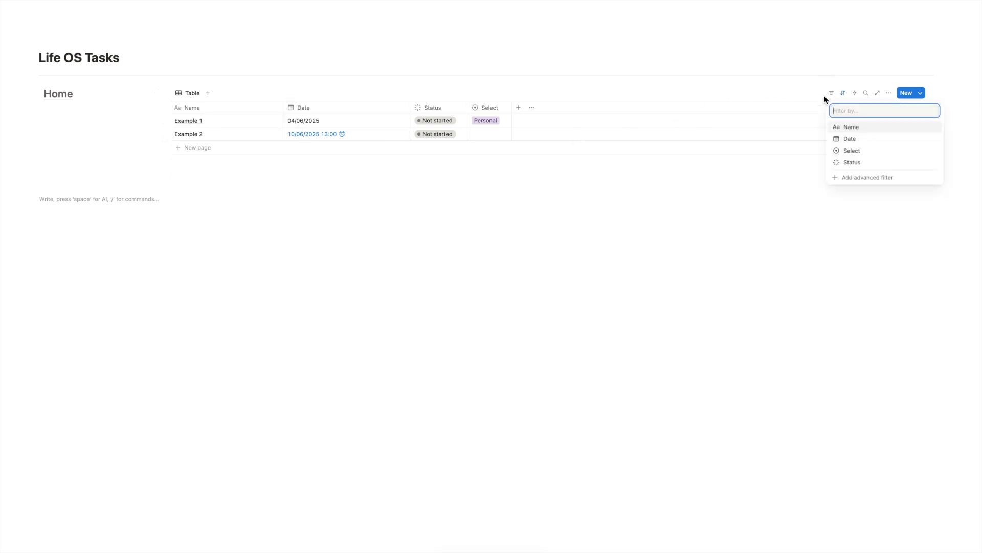
{"action": "left_click", "coordinate": [883, 162]}
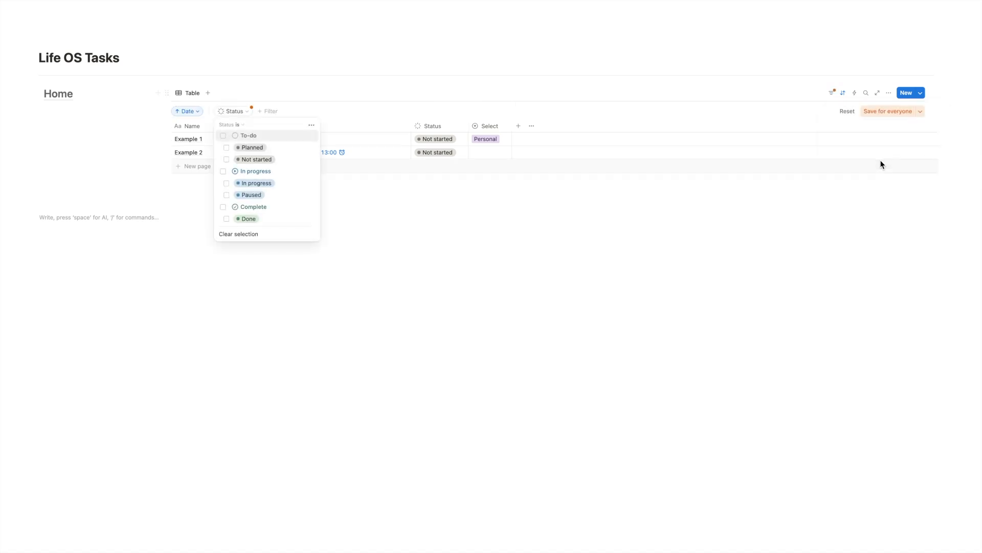
{"action": "left_click", "coordinate": [245, 124]}
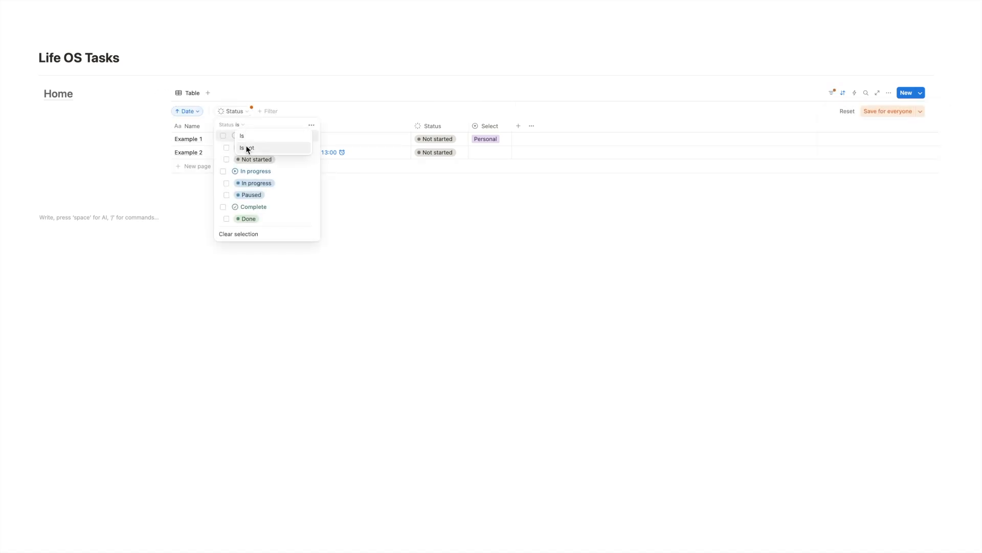
{"action": "left_click", "coordinate": [244, 135]}
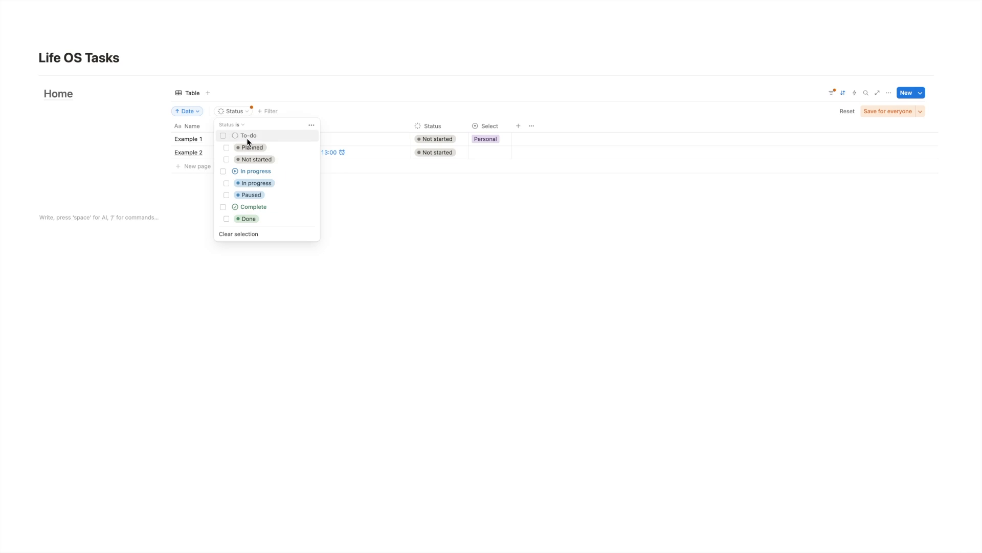
{"action": "left_click", "coordinate": [243, 125]}
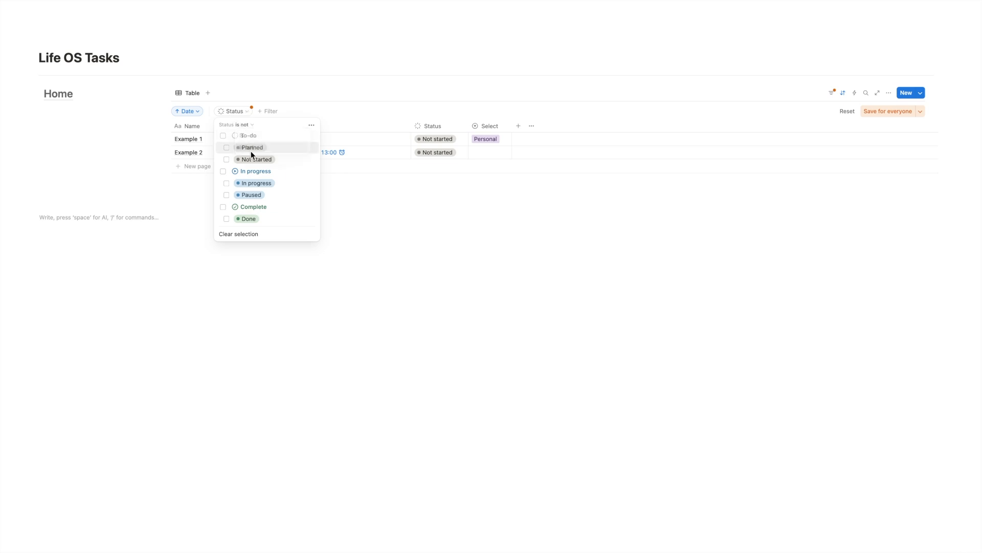
{"action": "left_click", "coordinate": [251, 143]}
{"action": "left_click", "coordinate": [234, 219]}
{"action": "key", "text": "Escape"}
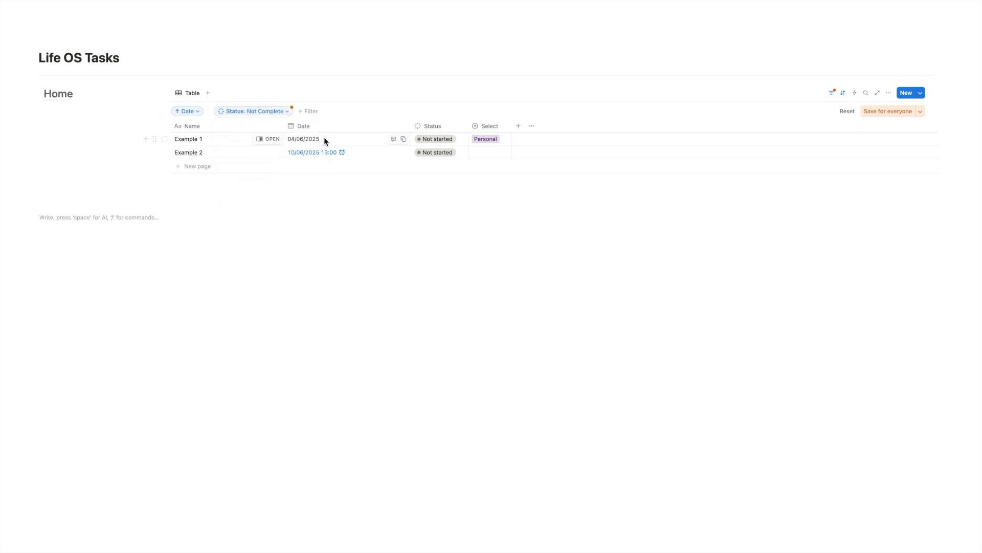
Mark Example 1 as Done and undo the change.
{"action": "left_click", "coordinate": [422, 139]}
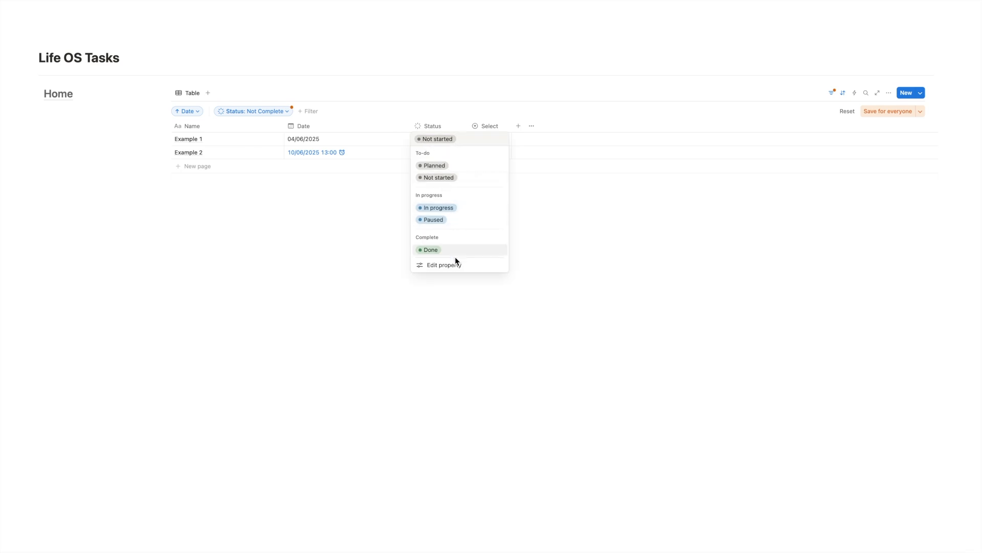
{"action": "left_click", "coordinate": [456, 252]}
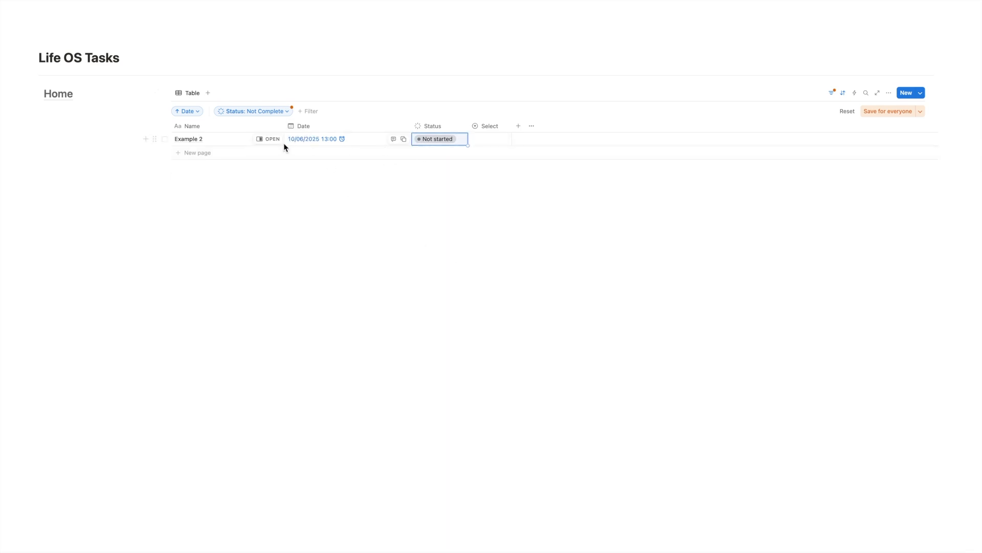
{"action": "key", "text": "ctrl+z"}
Change the Status filter to exclude Planned tasks instead of Done.
{"action": "left_click", "coordinate": [253, 111]}
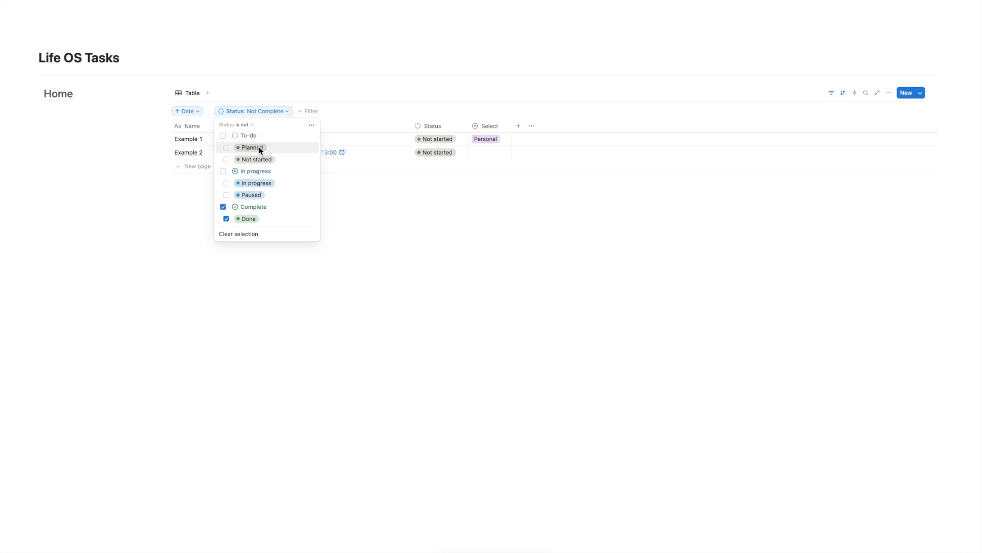
{"action": "left_click", "coordinate": [226, 147]}
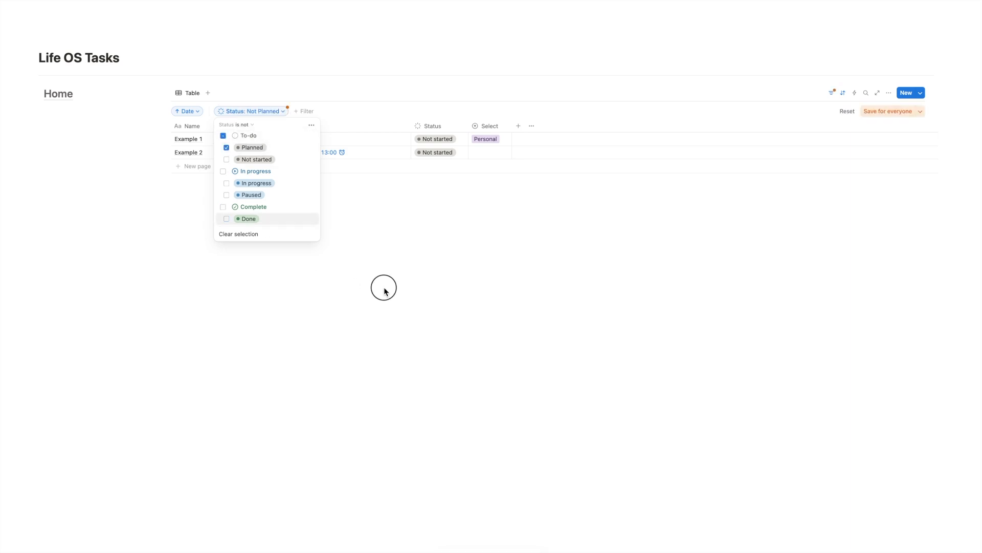
{"action": "left_click", "coordinate": [384, 287]}
Set Example 1's status to Planned.
{"action": "left_click", "coordinate": [429, 136]}
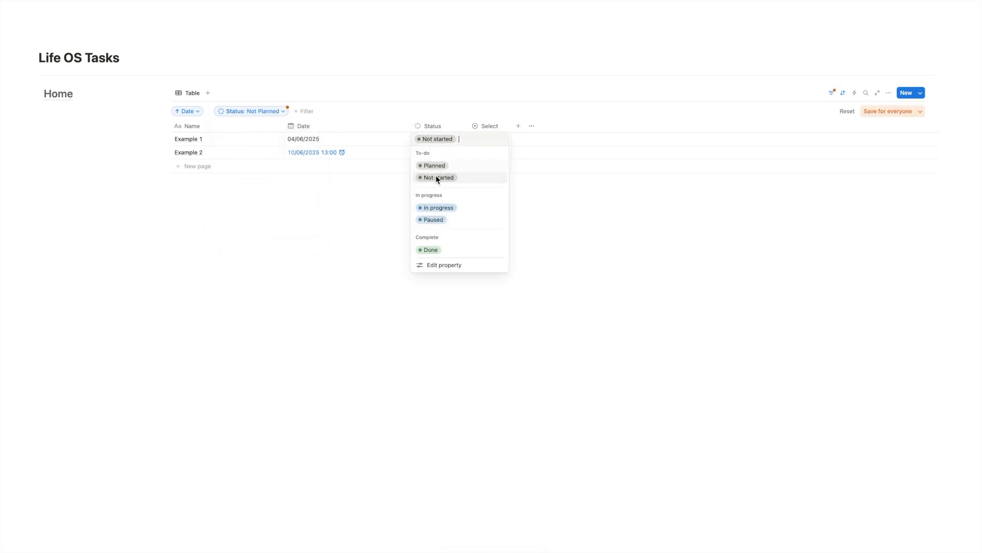
{"action": "left_click", "coordinate": [470, 165]}
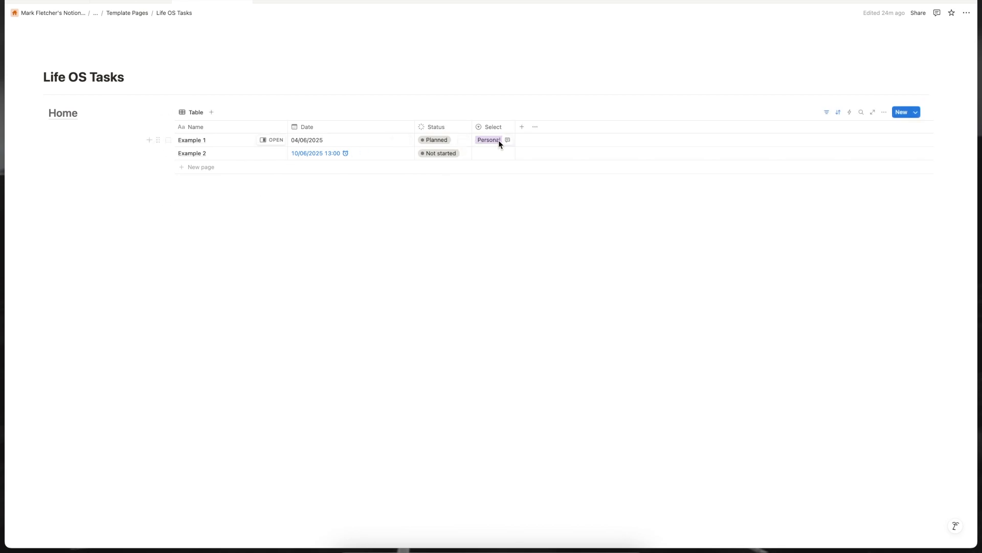
Open the Life OS Template Build page through the Home heading's link.
{"action": "mouse_move", "coordinate": [58, 116]}
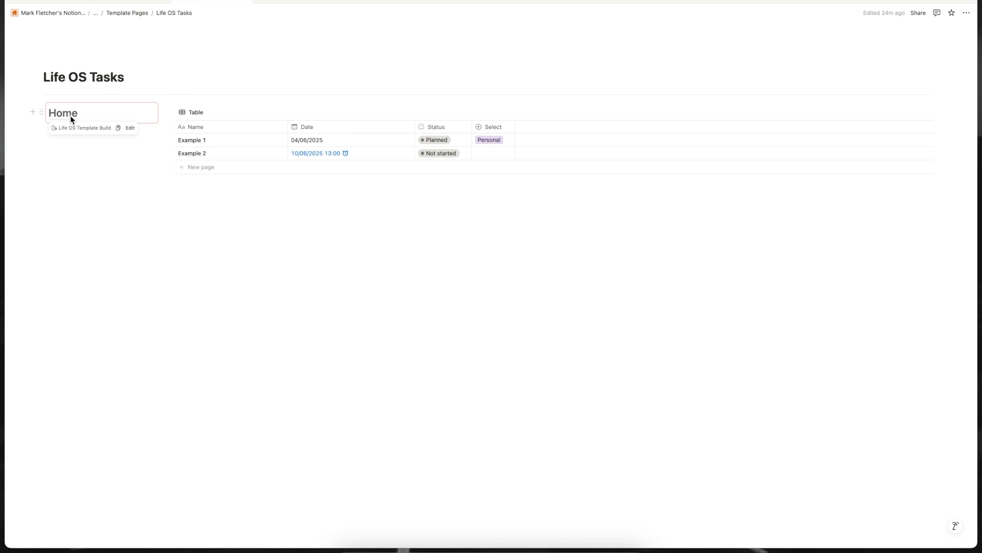
{"action": "left_click", "coordinate": [74, 115]}
{"action": "left_click", "coordinate": [85, 127]}
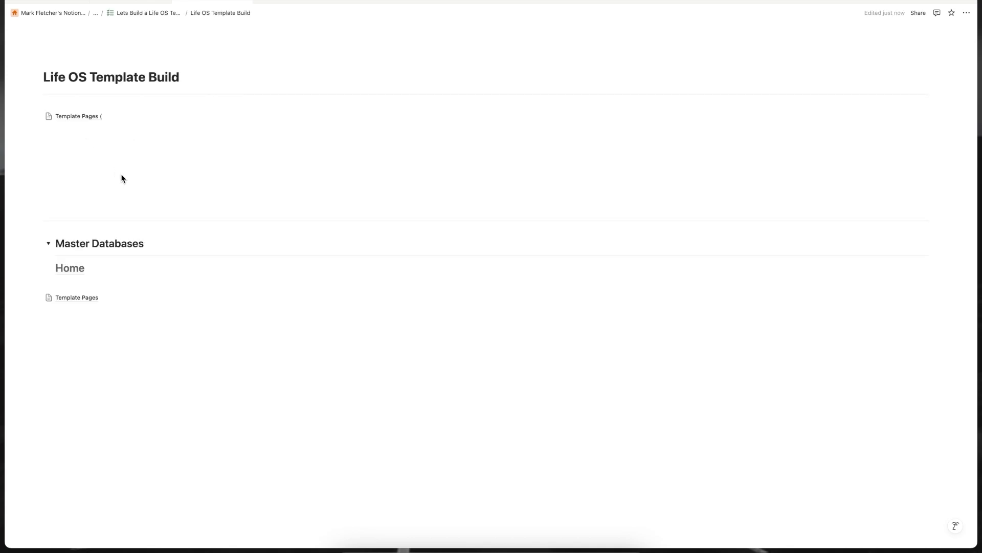